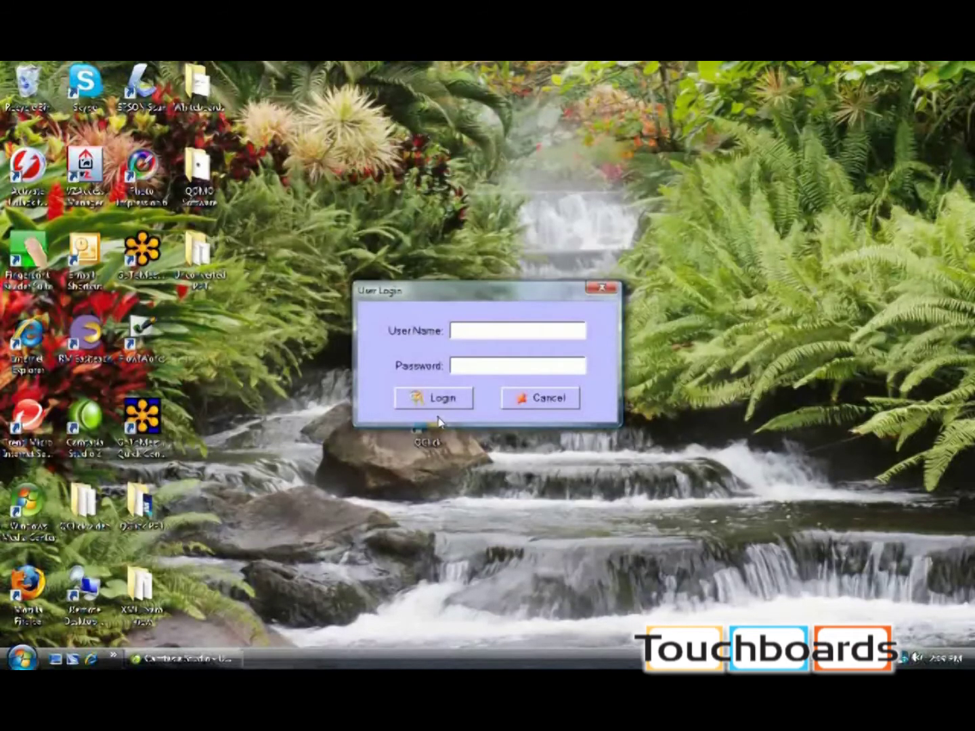
Step: Log in with the default user account, leaving the password blank
{"action": "type", "text": "qomo"}
{"action": "key", "text": "Tab"}
{"action": "key", "text": "Return"}
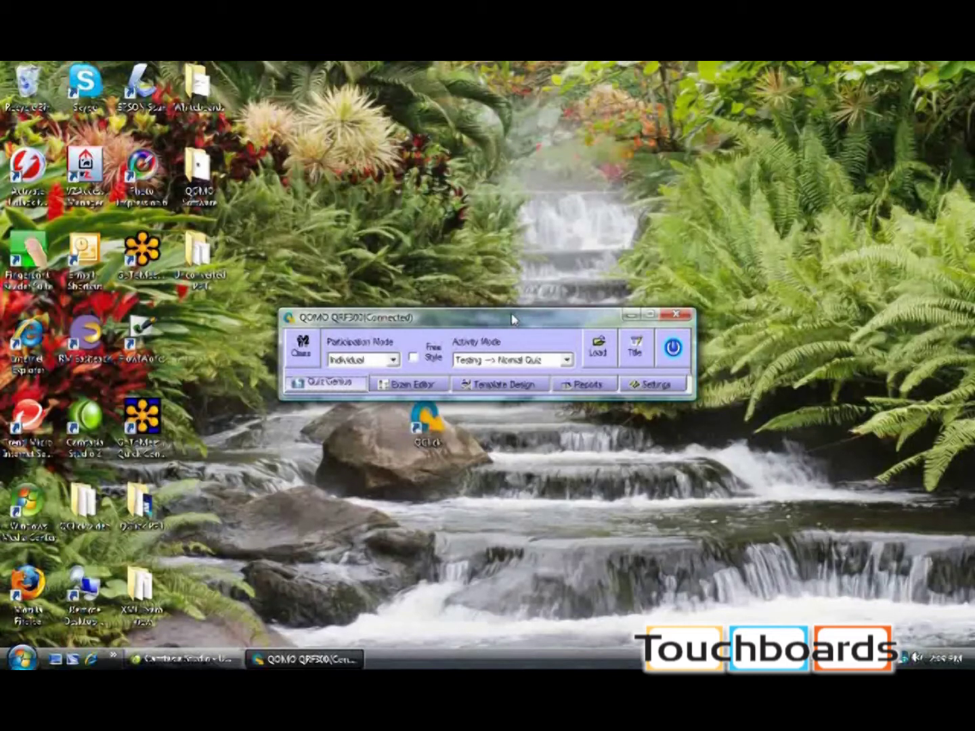
Step: Drag the main QRF300 window up to the top of the screen
{"action": "left_click_drag", "start_coordinate": [513, 320], "coordinate": [515, 133]}
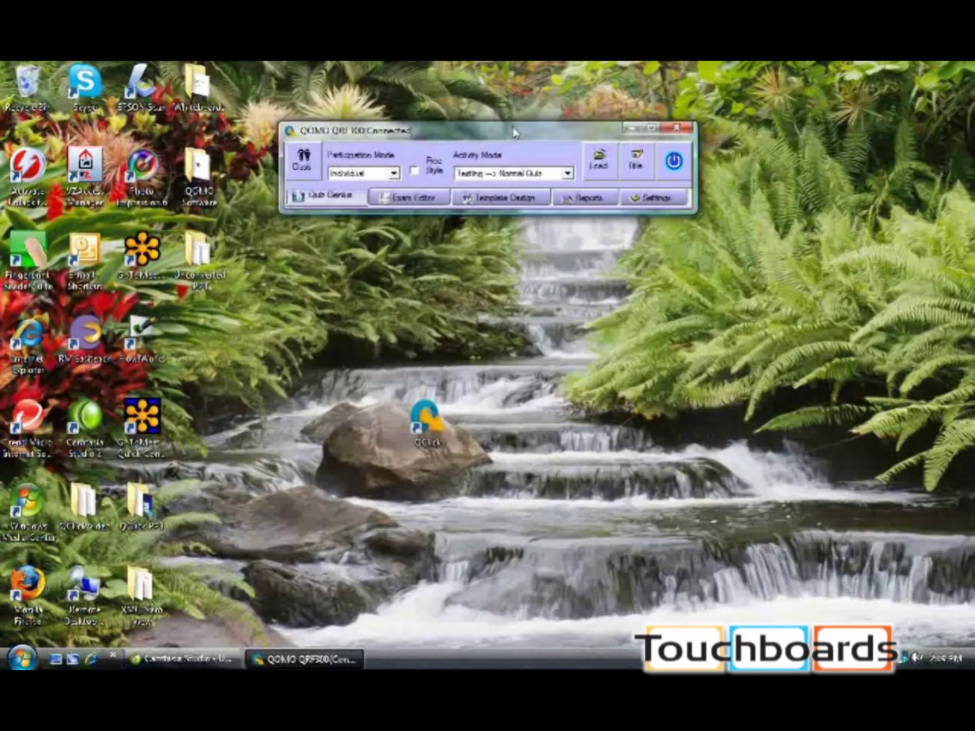
Step: Choose the QOMO 300 class in Class Settings and check its three-student roster
{"action": "left_click", "coordinate": [304, 162]}
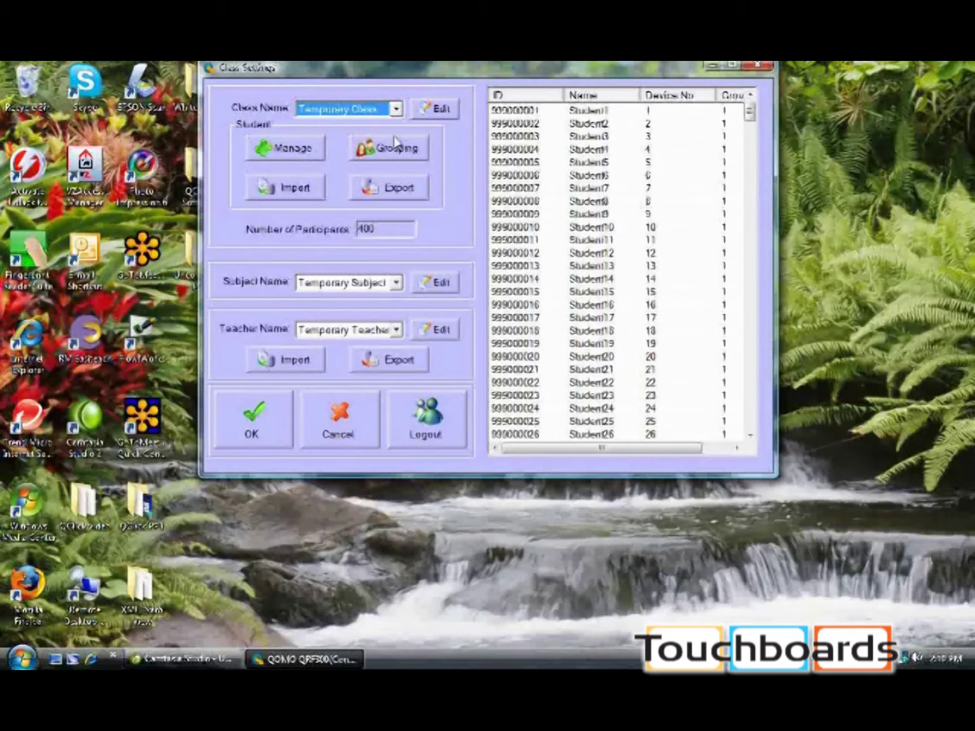
{"action": "left_click", "coordinate": [439, 109]}
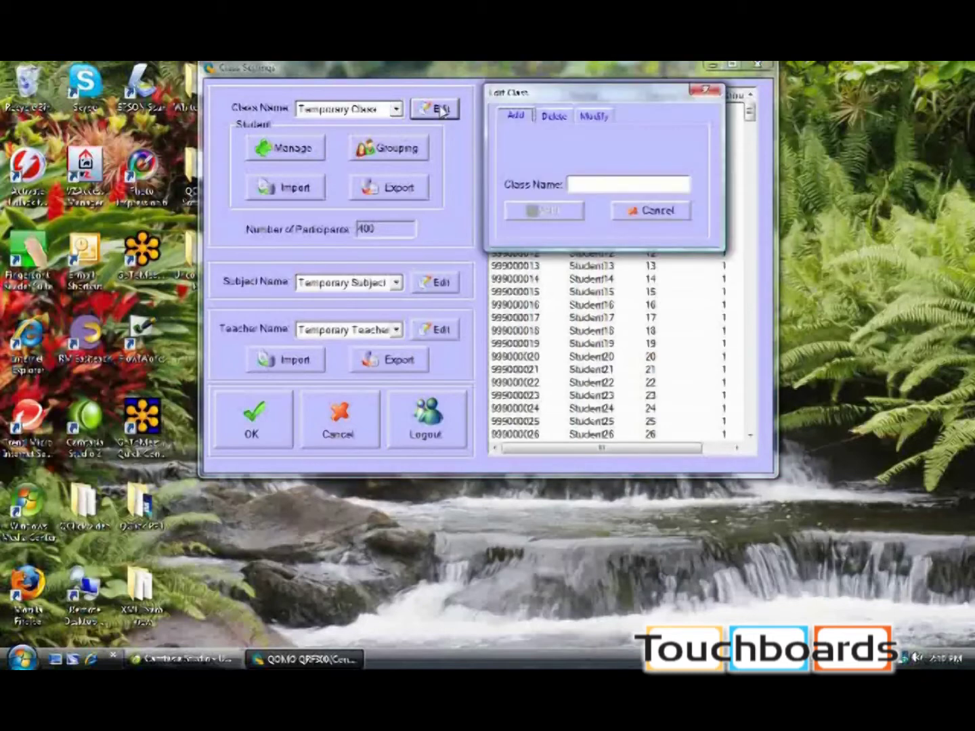
{"action": "left_click", "coordinate": [637, 216]}
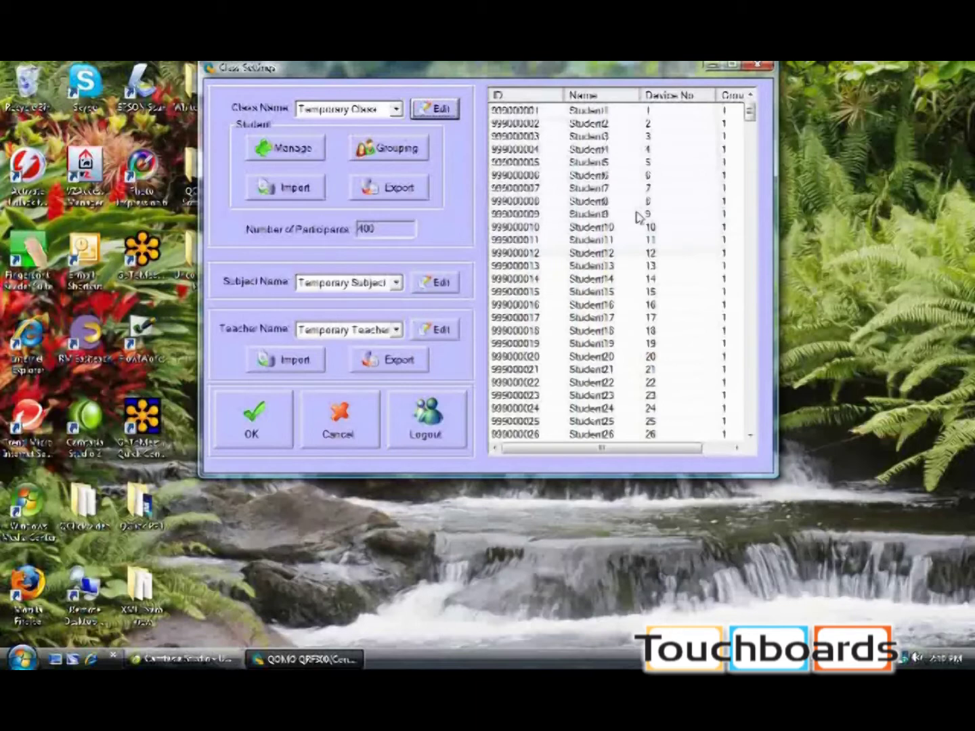
{"action": "left_click", "coordinate": [396, 109]}
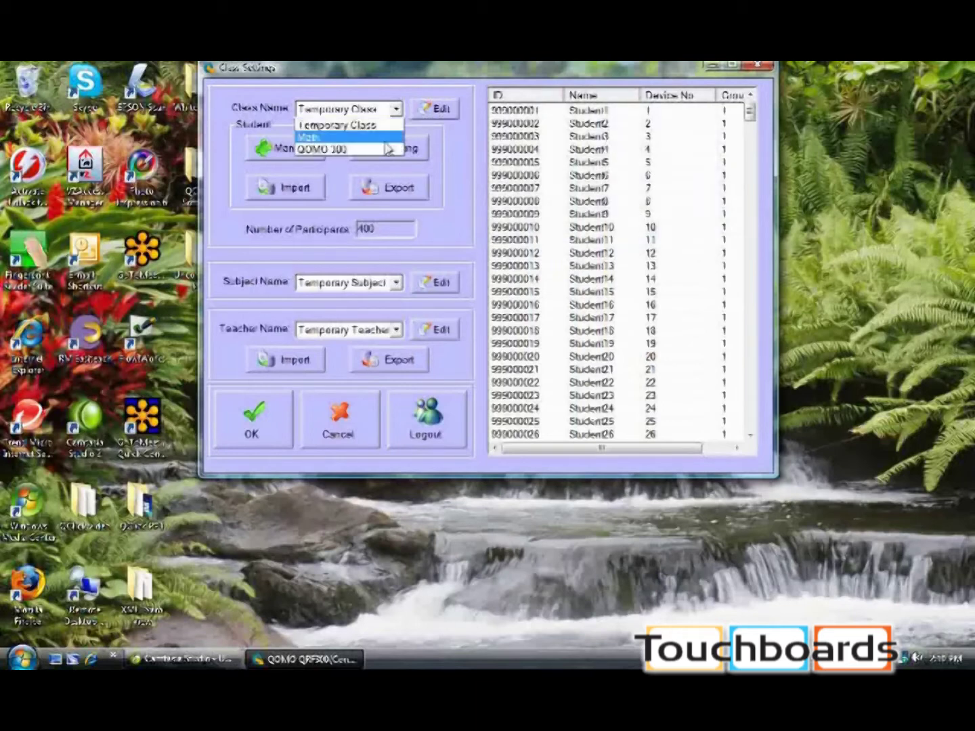
{"action": "left_click", "coordinate": [388, 149]}
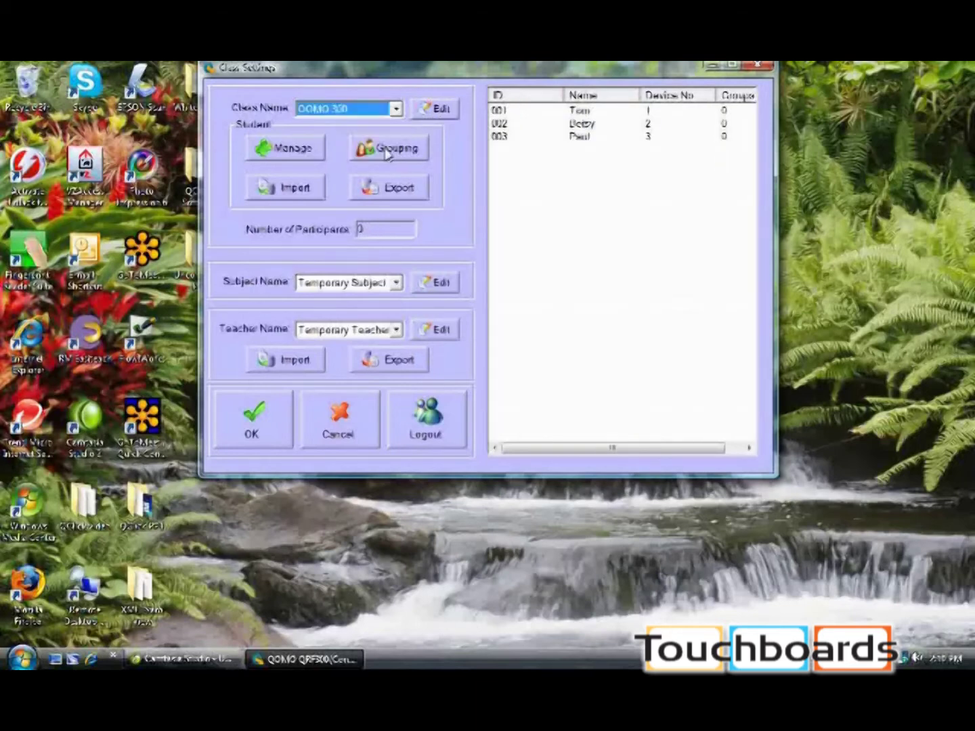
{"action": "left_click", "coordinate": [387, 149]}
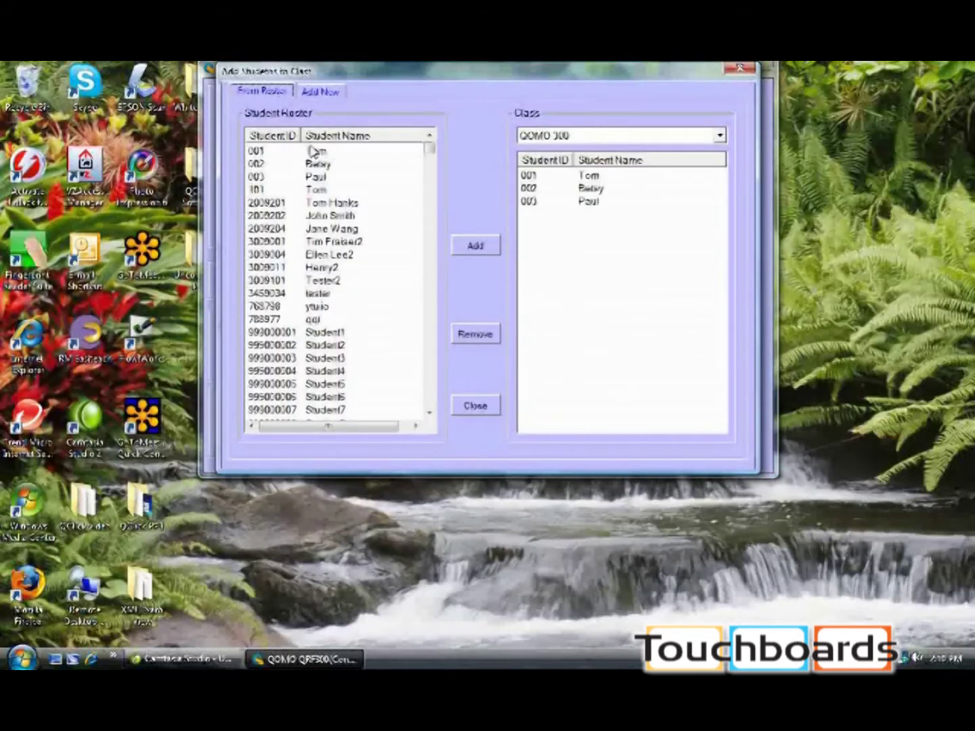
{"action": "left_click", "coordinate": [476, 405]}
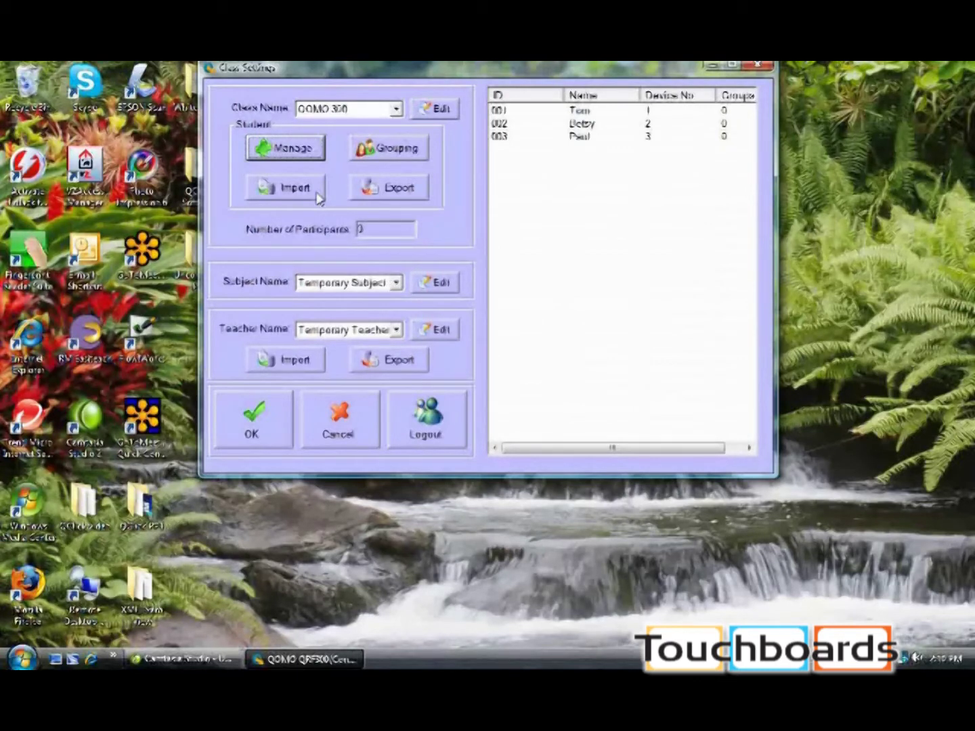
Step: Set subject to Demonstration, pick the teacher, and apply the QOMO 300 class settings
{"action": "left_click", "coordinate": [396, 283]}
{"action": "left_click", "coordinate": [380, 298]}
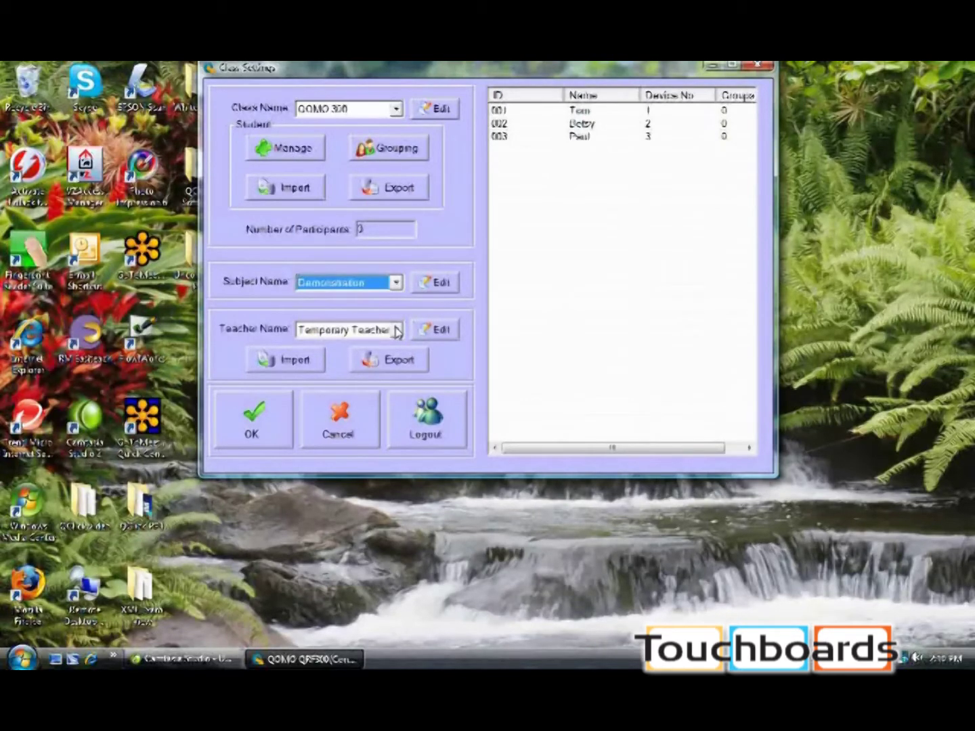
{"action": "left_click", "coordinate": [398, 332]}
{"action": "left_click", "coordinate": [352, 346]}
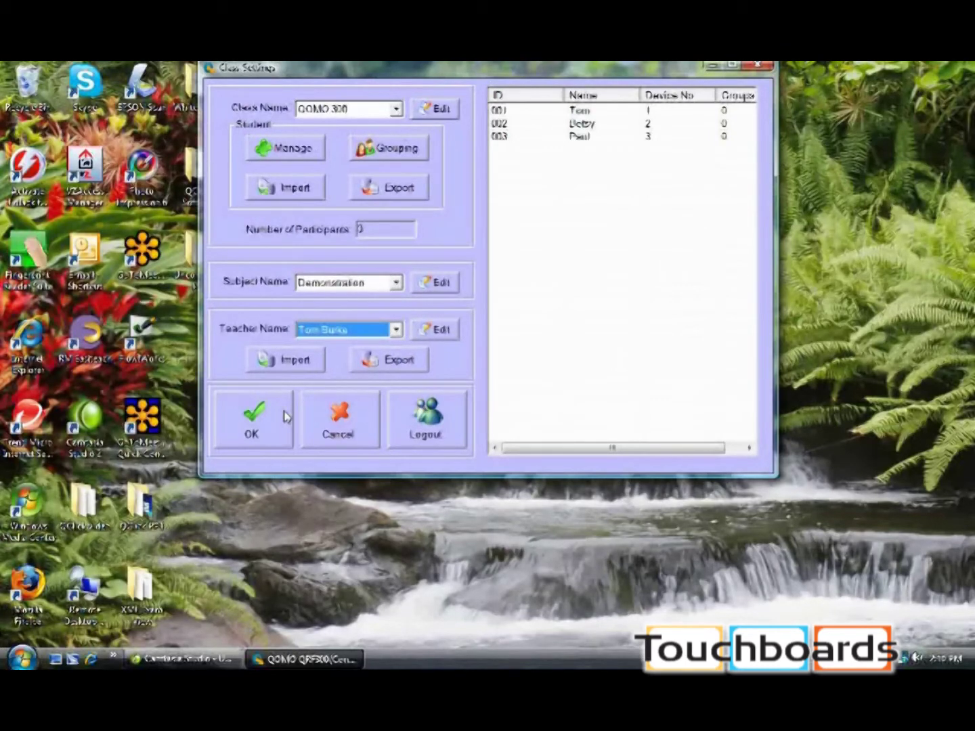
{"action": "left_click", "coordinate": [286, 417]}
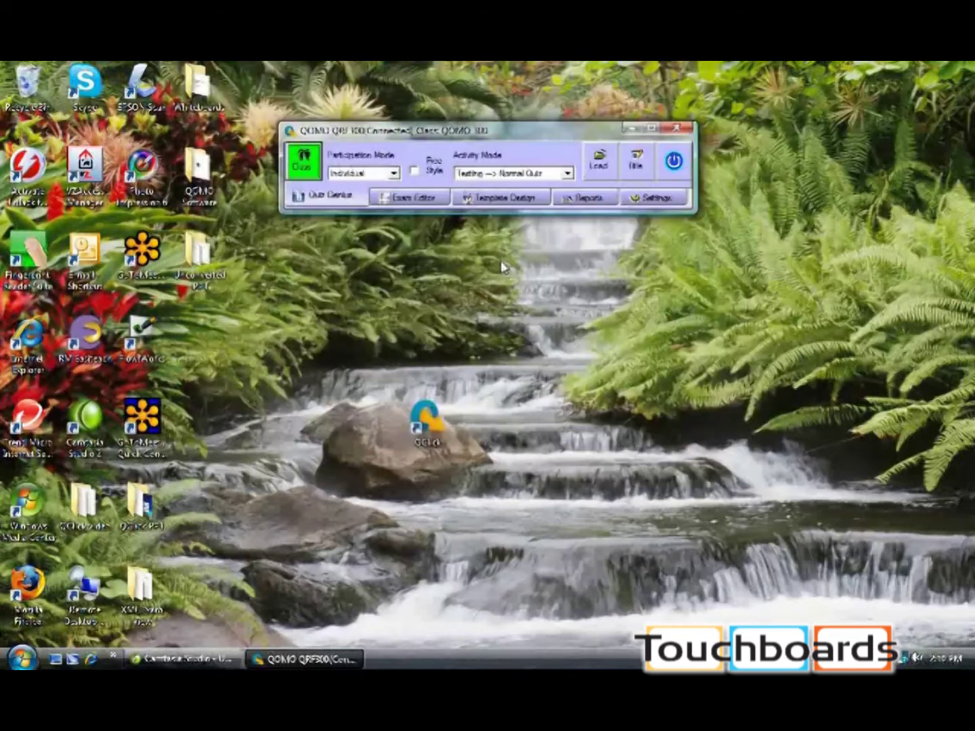
Step: Load the quiz by browsing to the user folder's Documents directory
{"action": "left_click", "coordinate": [592, 197]}
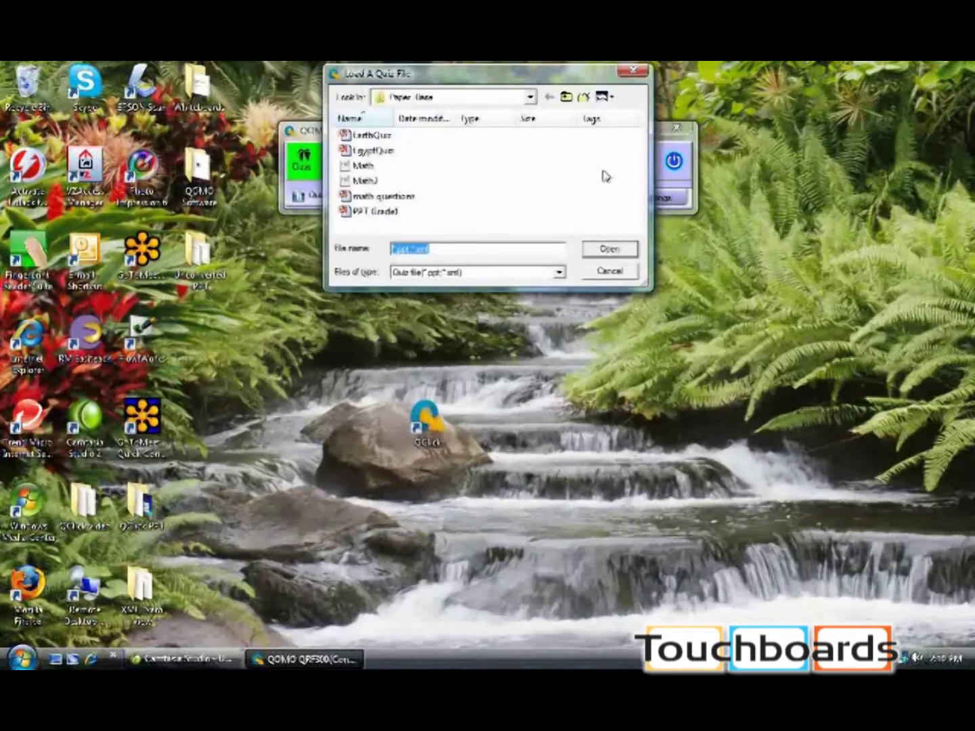
{"action": "left_click", "coordinate": [483, 99]}
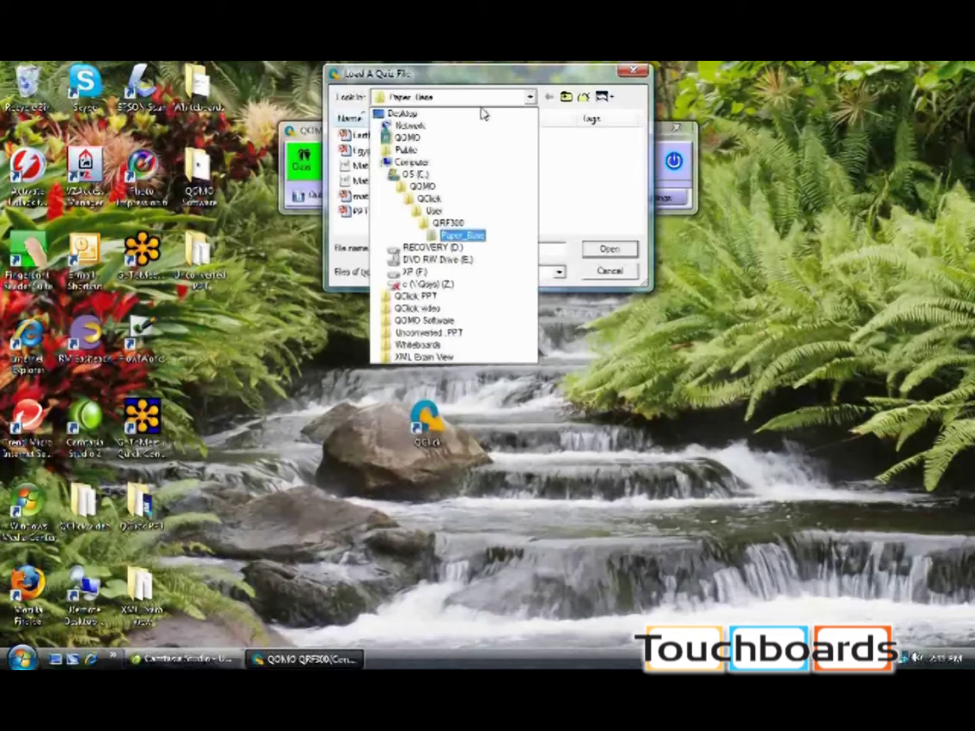
{"action": "left_click", "coordinate": [424, 140]}
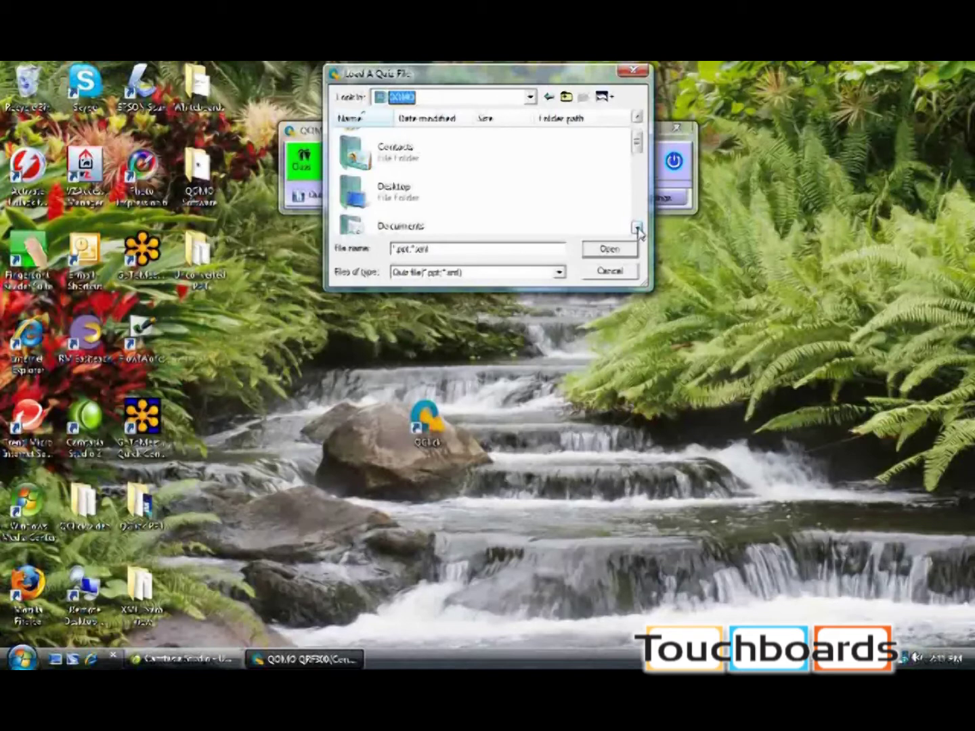
{"action": "double_click", "coordinate": [375, 225]}
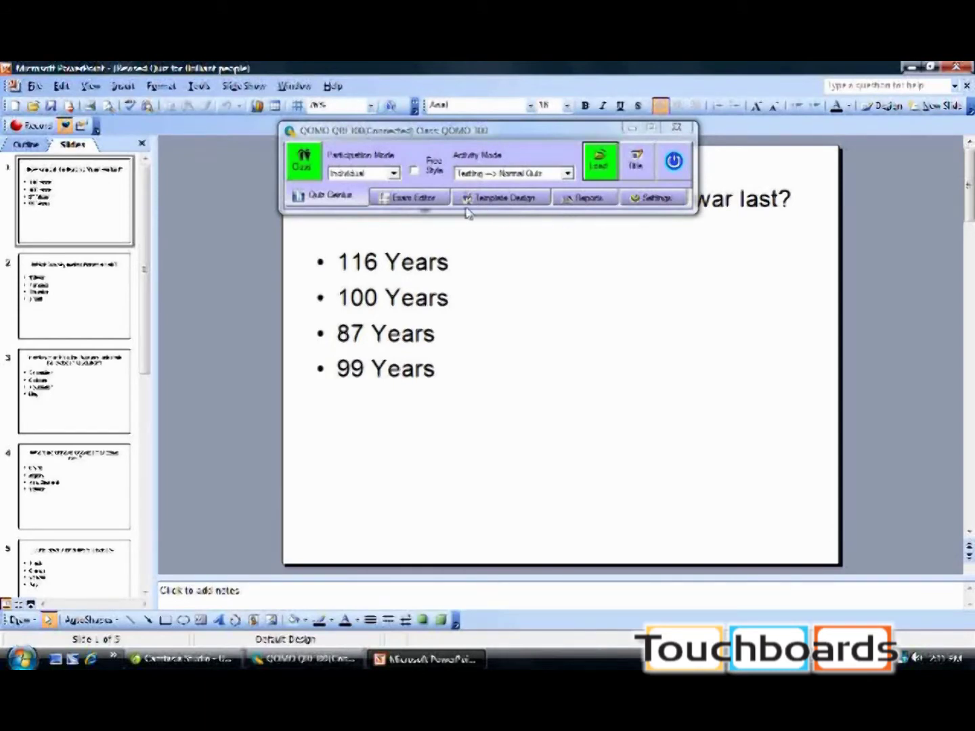
Step: Open Question Setting through the Exam Editor's PowerPoint Setup
{"action": "left_click", "coordinate": [437, 205]}
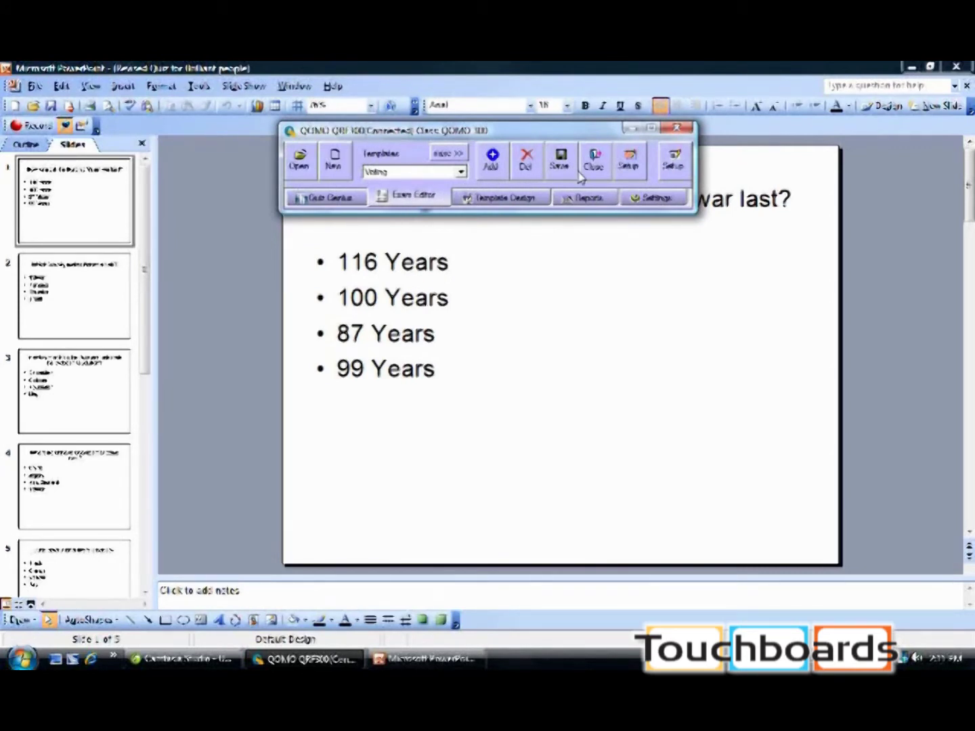
{"action": "left_click", "coordinate": [628, 160]}
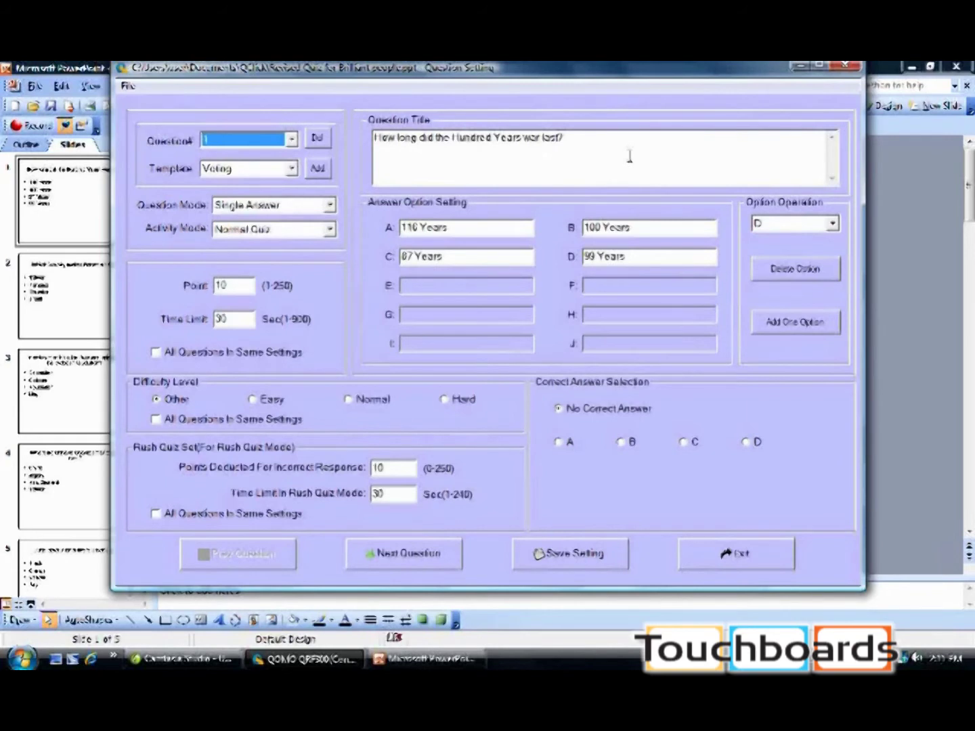
Step: Mark correct answers: A for question 1, C for question 4, B for question 5
{"action": "left_click", "coordinate": [557, 443]}
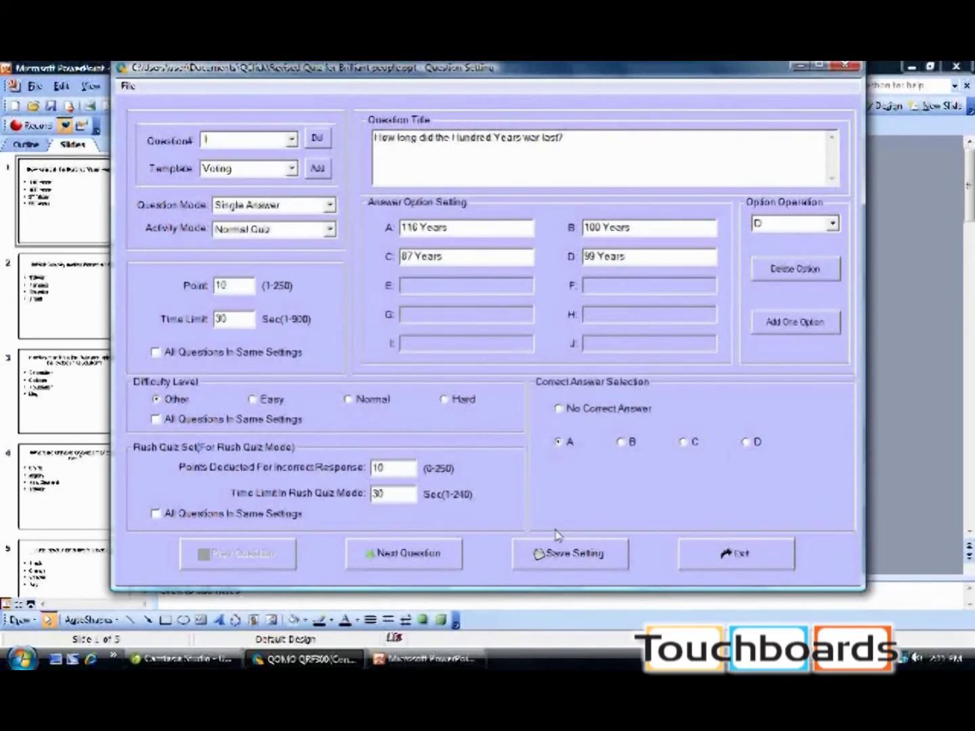
{"action": "left_click", "coordinate": [406, 553]}
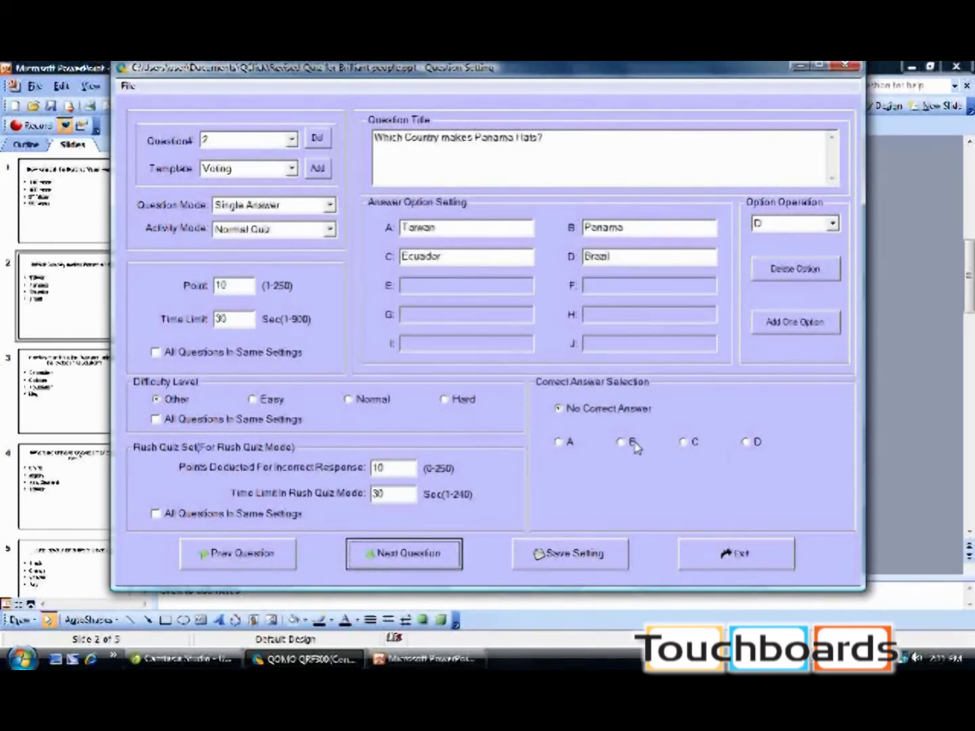
{"action": "left_click", "coordinate": [455, 551]}
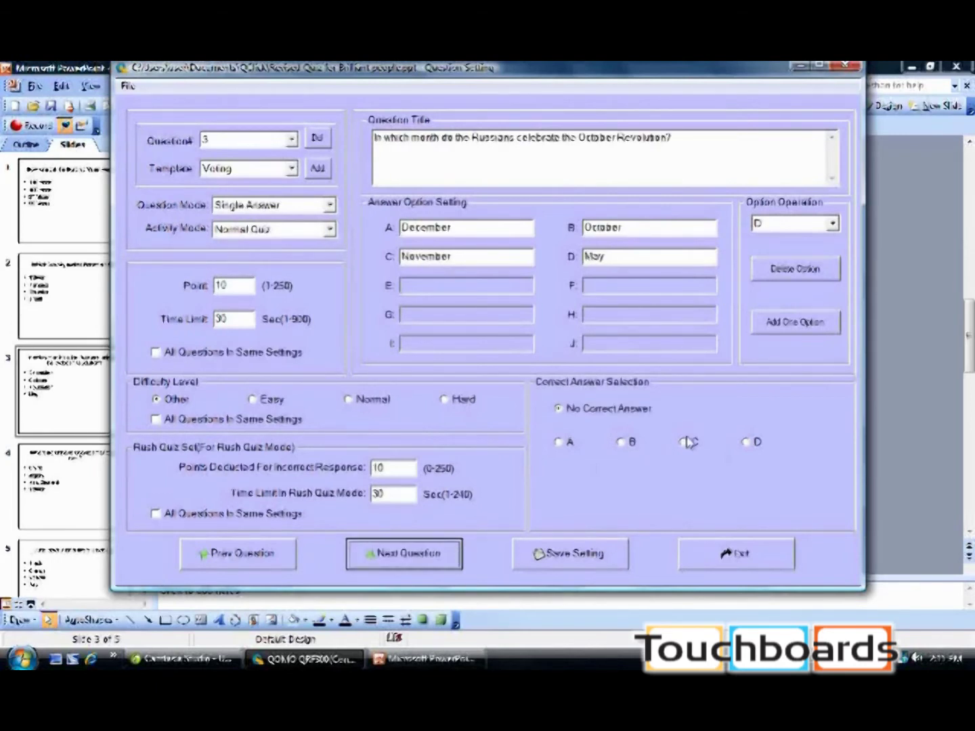
{"action": "left_click", "coordinate": [447, 555]}
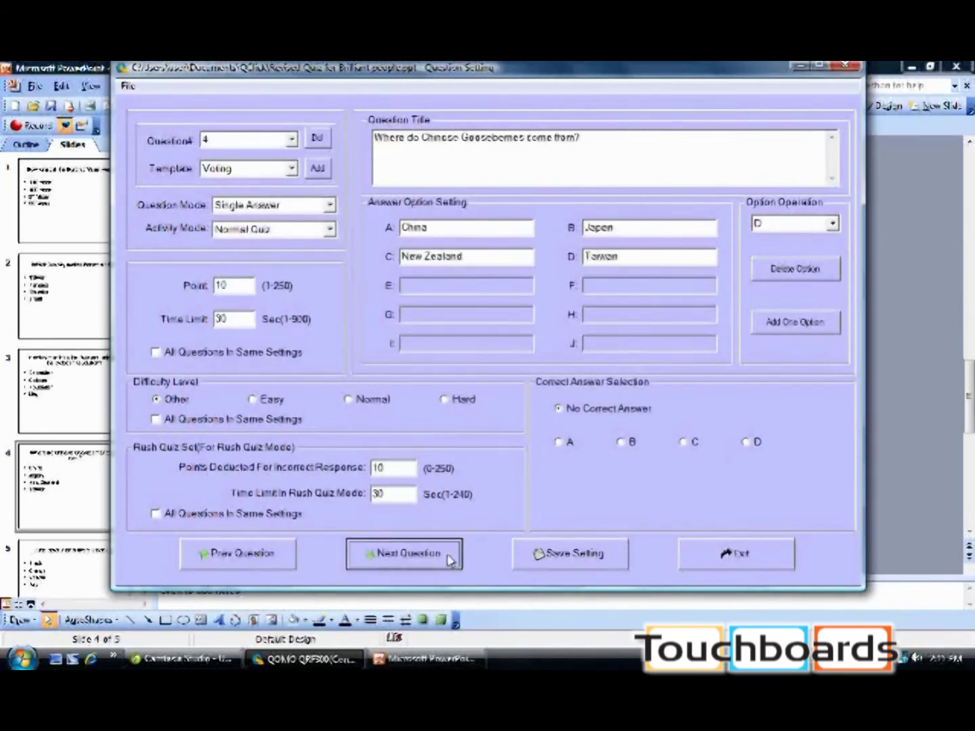
{"action": "left_click", "coordinate": [683, 442]}
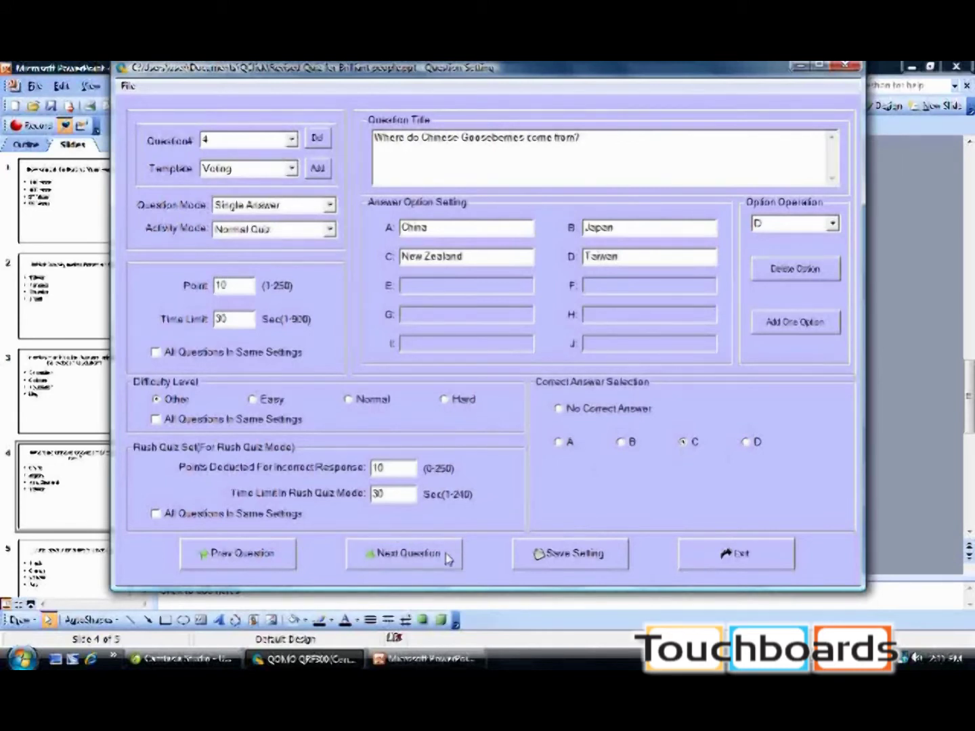
{"action": "left_click", "coordinate": [447, 555]}
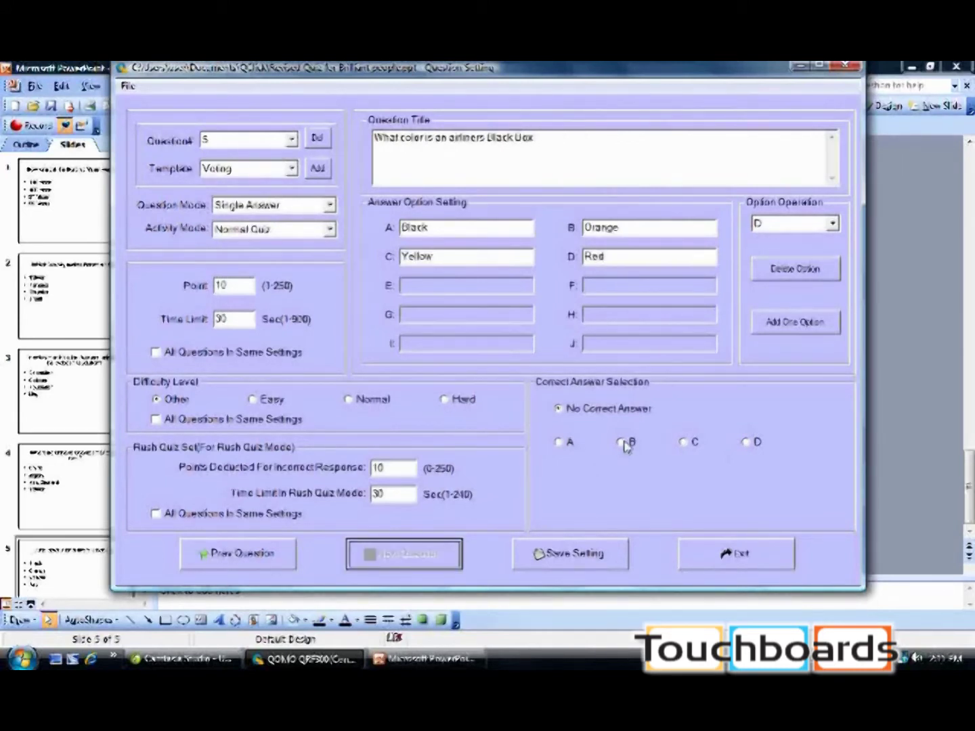
{"action": "left_click", "coordinate": [624, 443]}
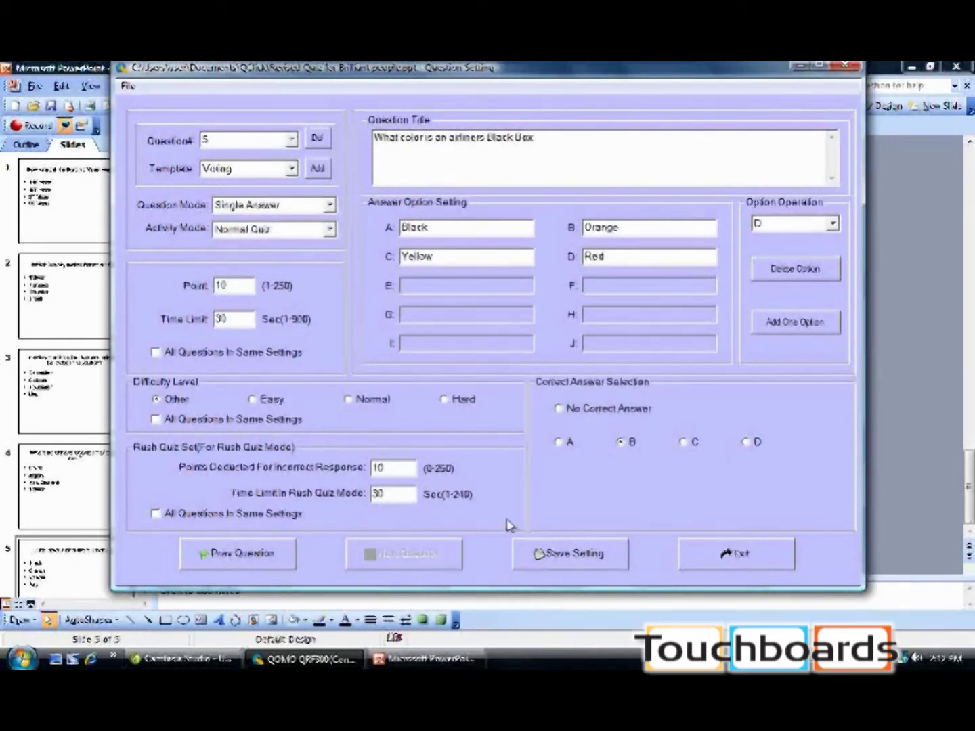
{"action": "left_click", "coordinate": [273, 557]}
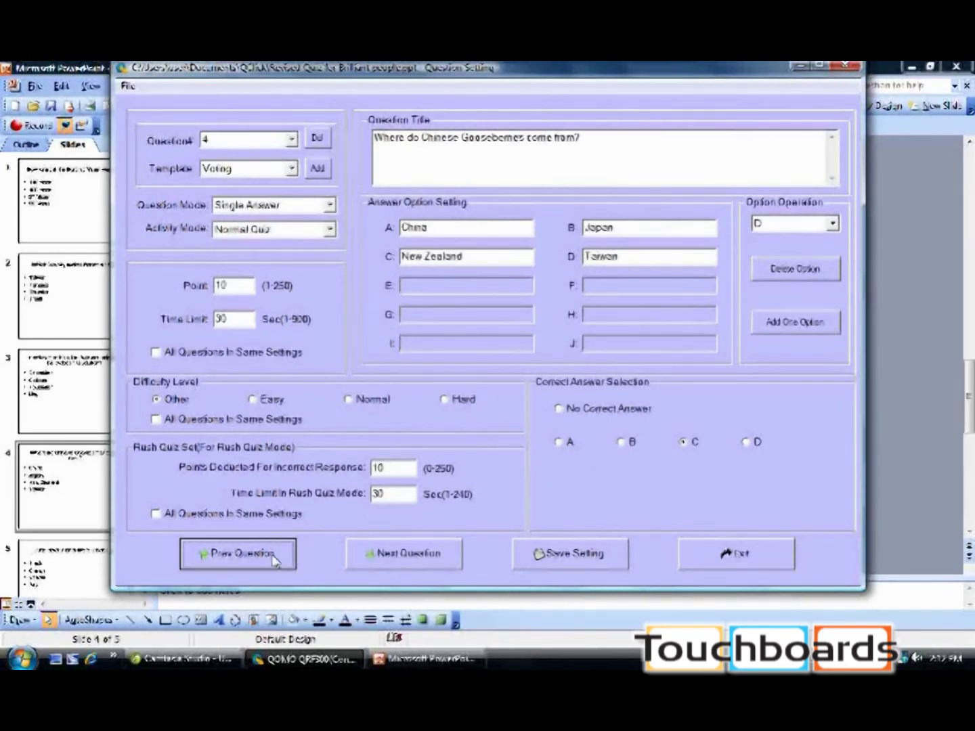
{"action": "left_click", "coordinate": [374, 553]}
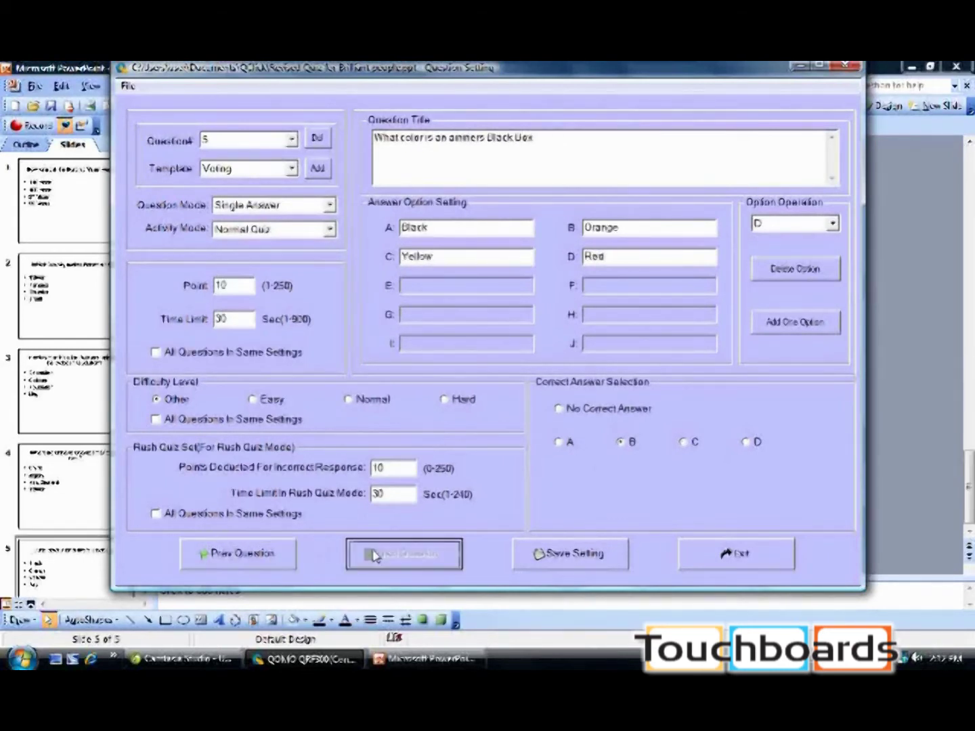
{"action": "left_click", "coordinate": [241, 317]}
Step: Set a 10-second time limit and Easy difficulty, applying both to all questions
{"action": "key", "text": "BackSpace"}
{"action": "key", "text": "BackSpace"}
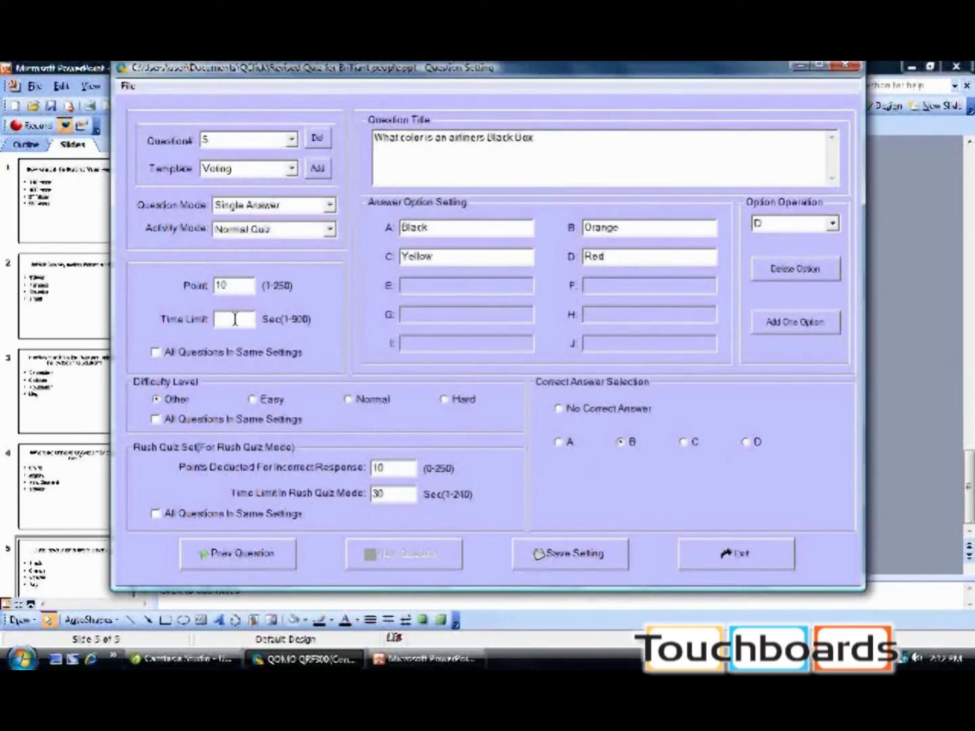
{"action": "type", "text": "10"}
{"action": "left_click", "coordinate": [155, 352]}
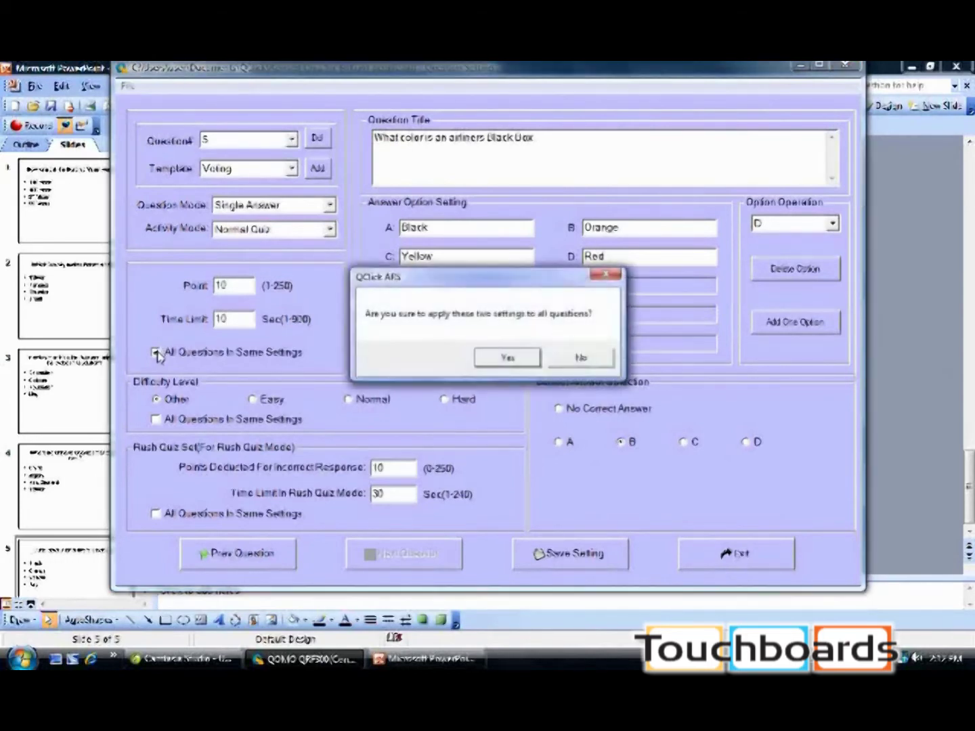
{"action": "left_click", "coordinate": [507, 357]}
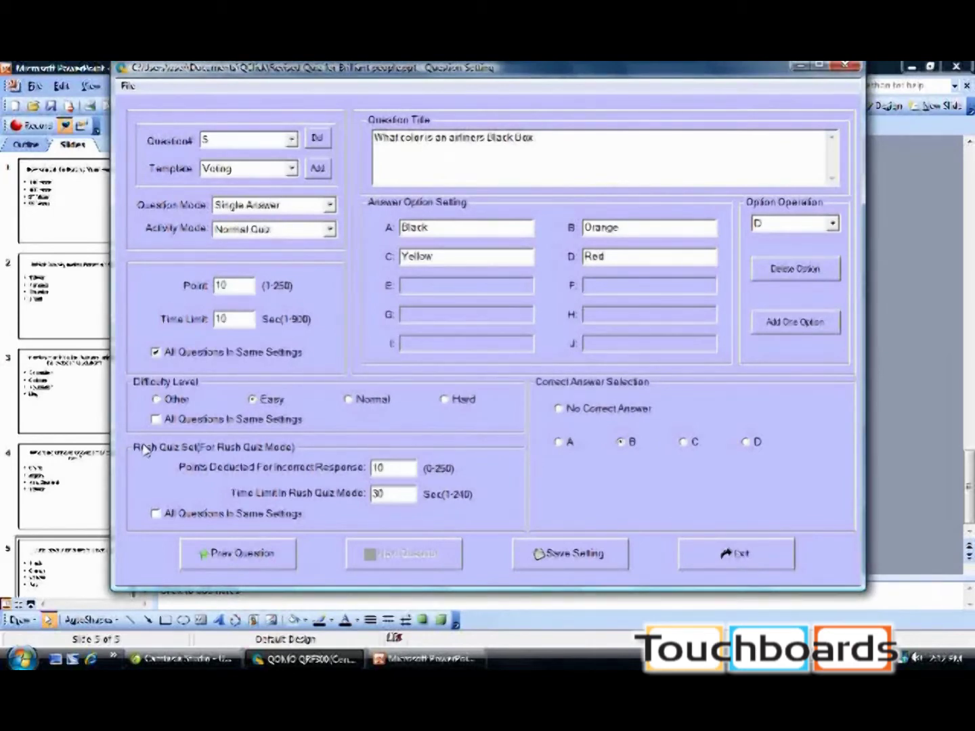
{"action": "left_click", "coordinate": [155, 419]}
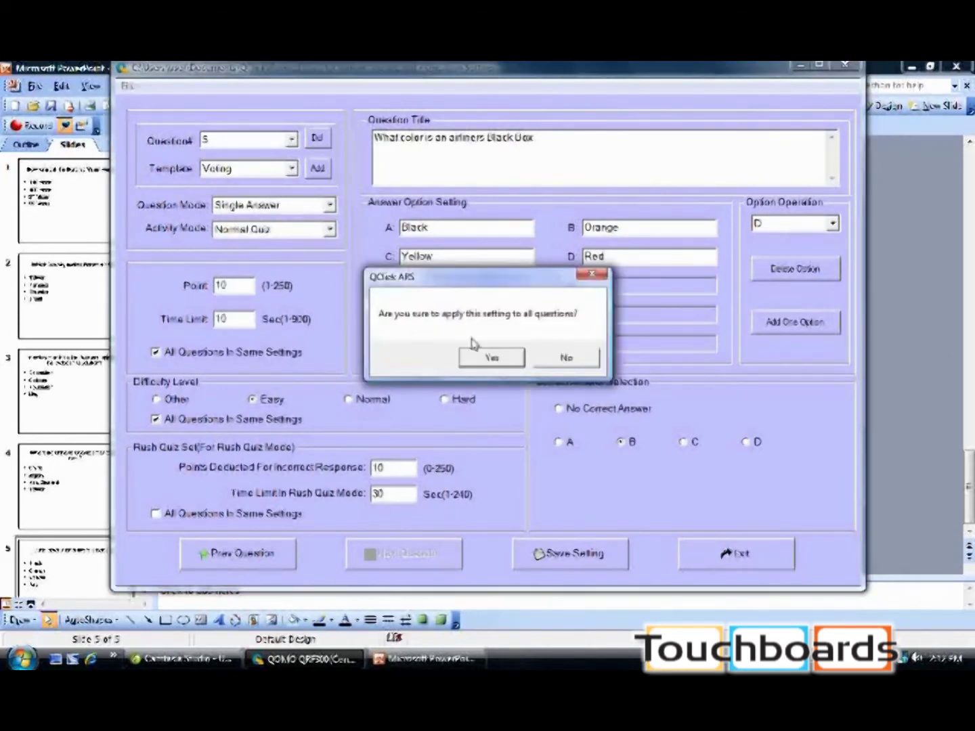
{"action": "left_click", "coordinate": [488, 357]}
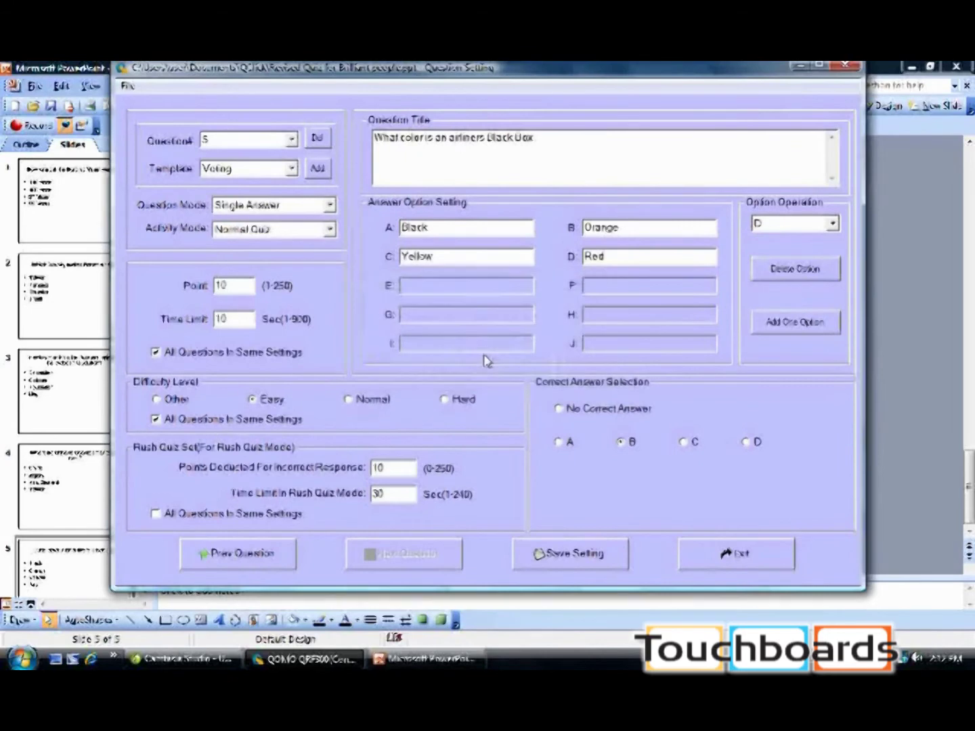
{"action": "left_click_drag", "start_coordinate": [597, 76], "coordinate": [647, 93]}
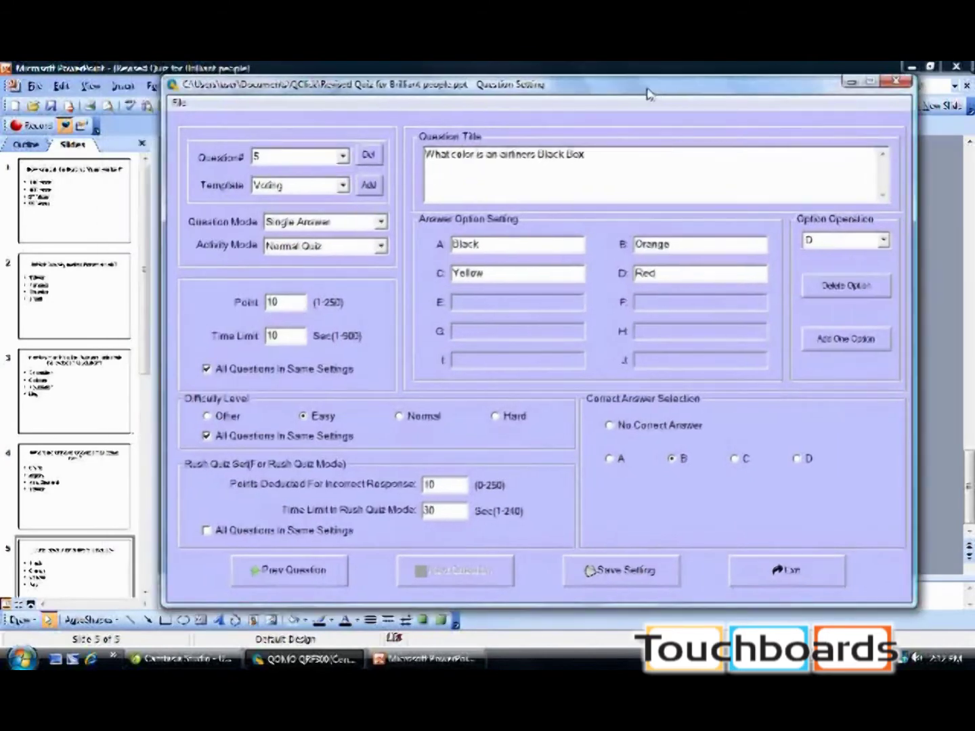
Step: Save the question settings, exit the window, and show the Quiz Genius options
{"action": "left_click", "coordinate": [626, 570]}
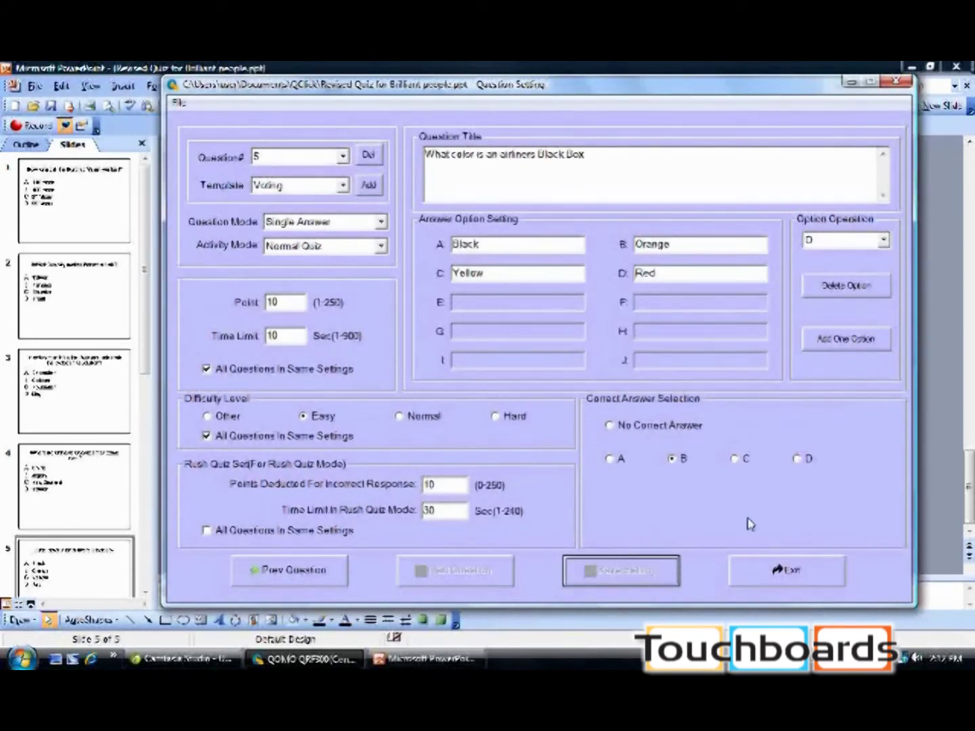
{"action": "left_click", "coordinate": [782, 576]}
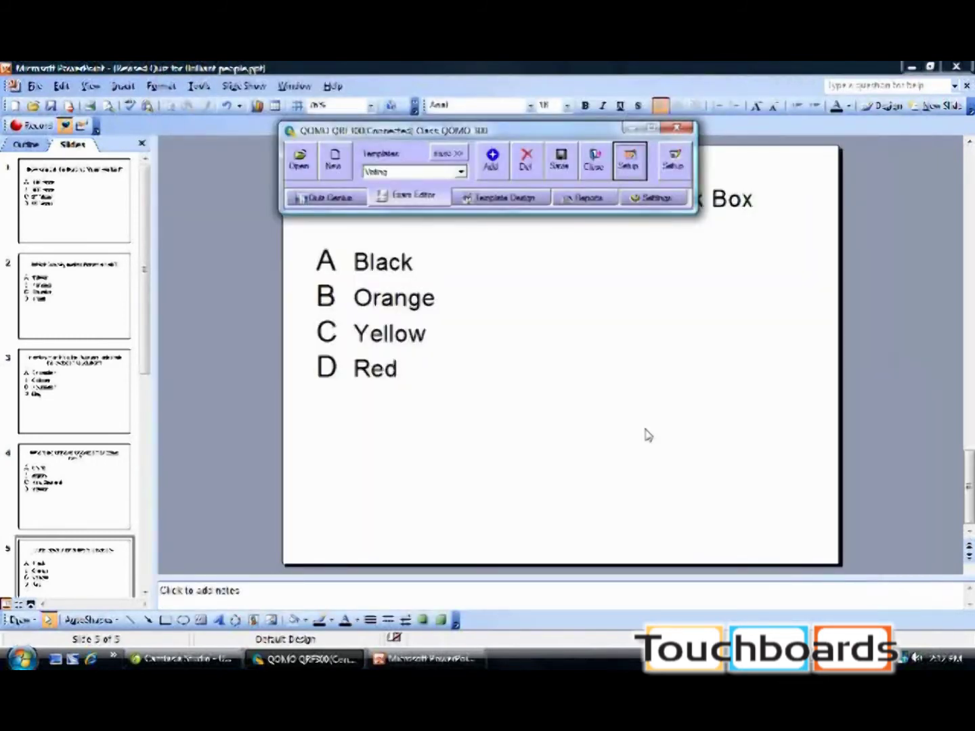
{"action": "left_click", "coordinate": [332, 199]}
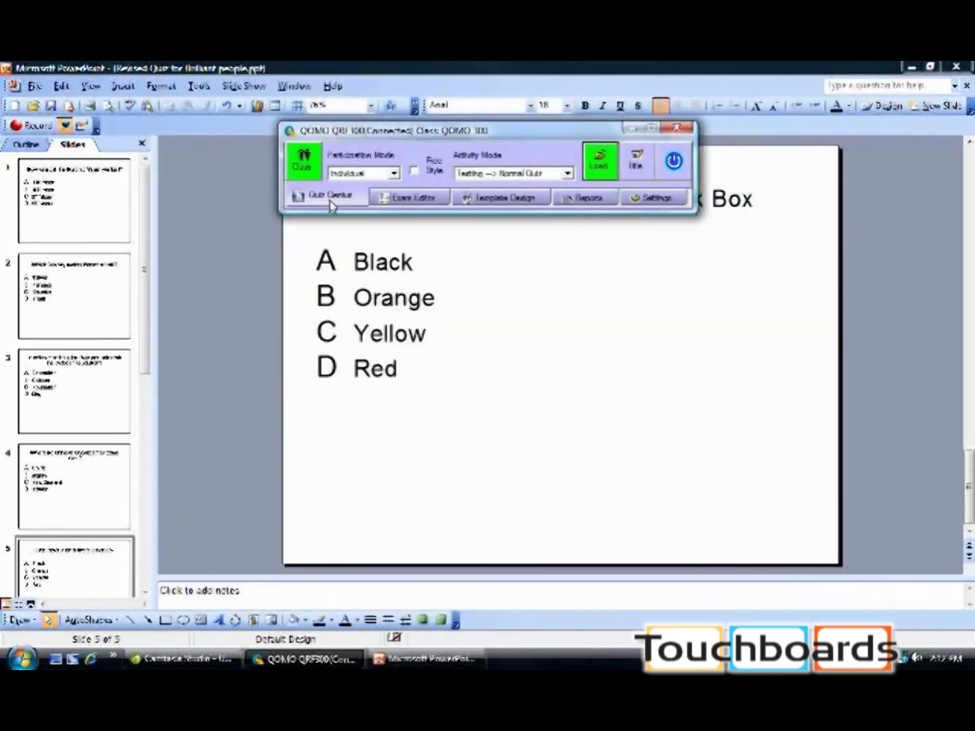
Step: Start the exam slideshow and open voting on the Hundred Years War question
{"action": "left_click", "coordinate": [672, 163]}
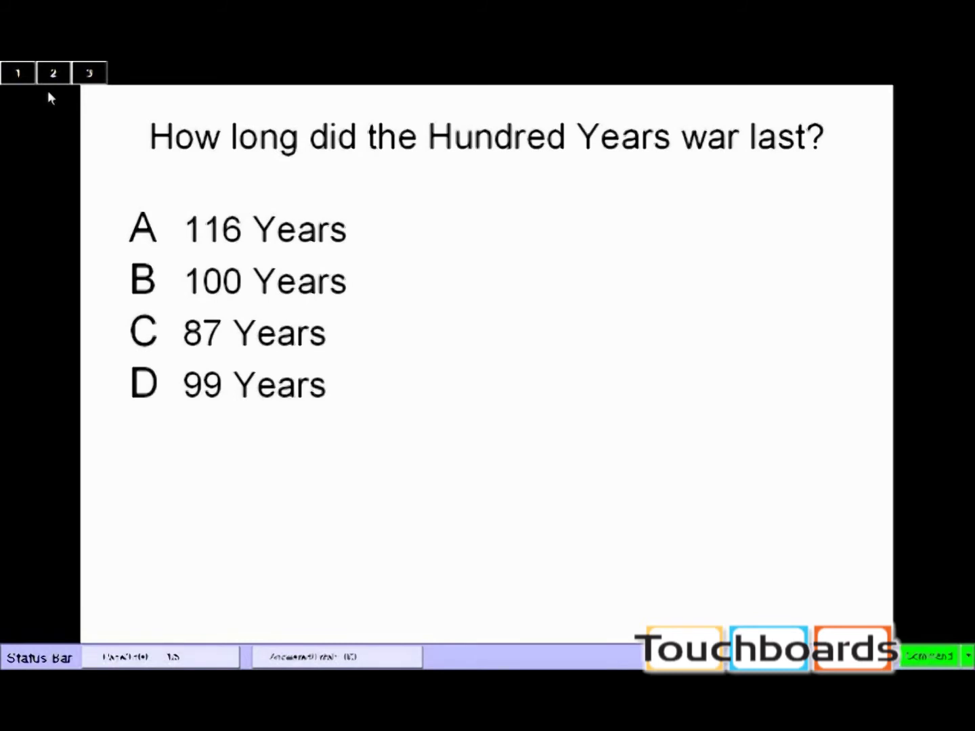
{"action": "left_click", "coordinate": [938, 108]}
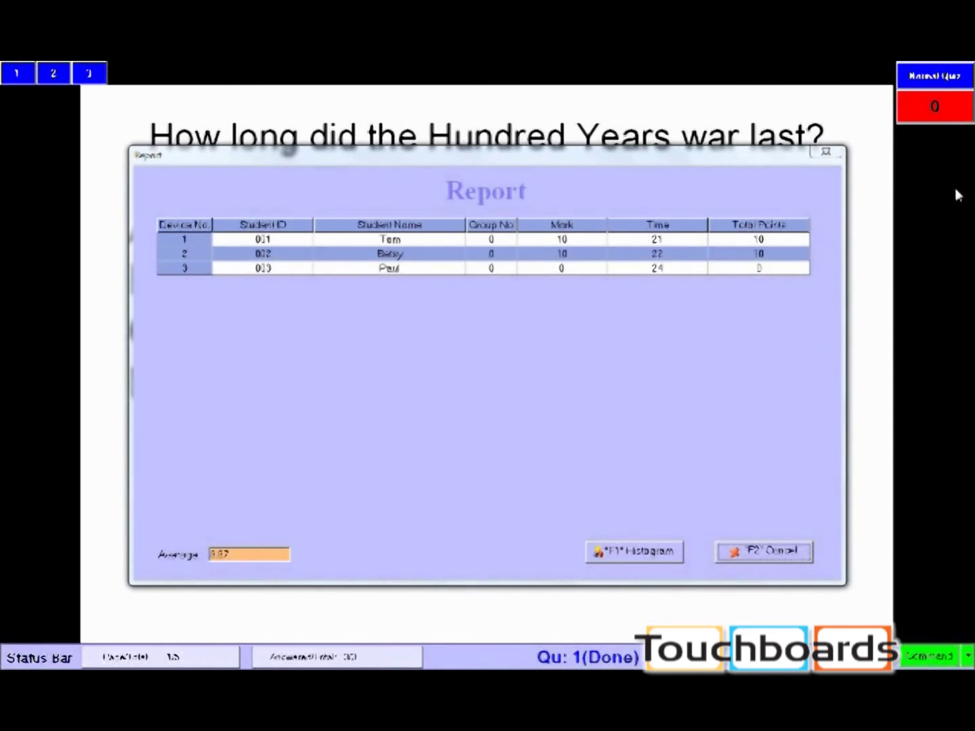
Step: Show question 1's answer histogram, then advance to the October Revolution question and view its histogram
{"action": "key", "text": "F1"}
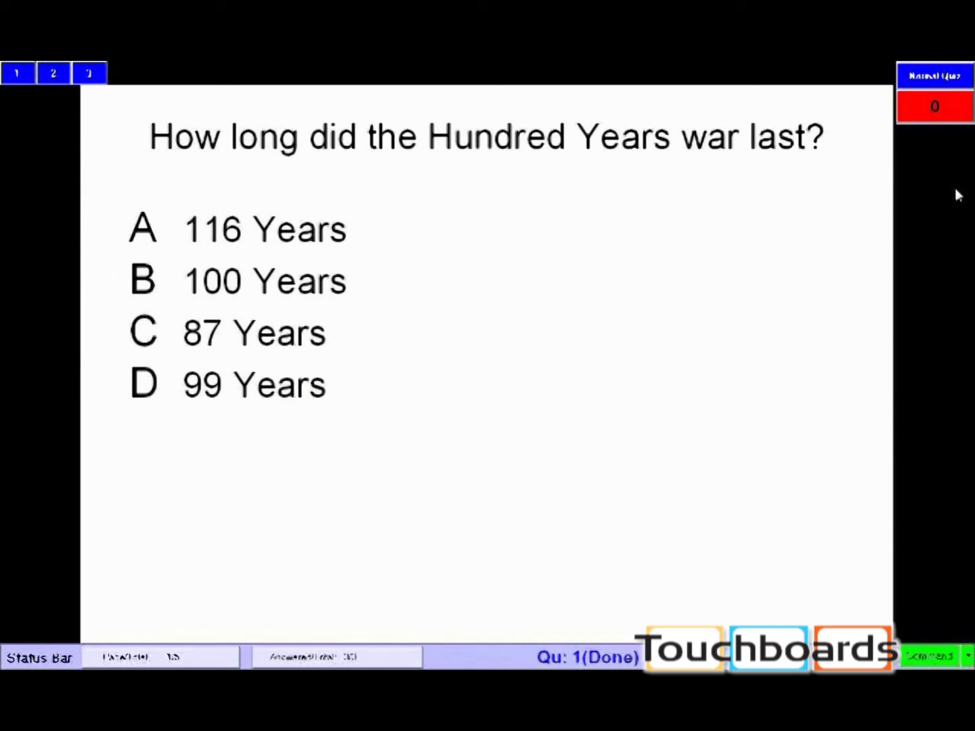
{"action": "key", "text": "Right"}
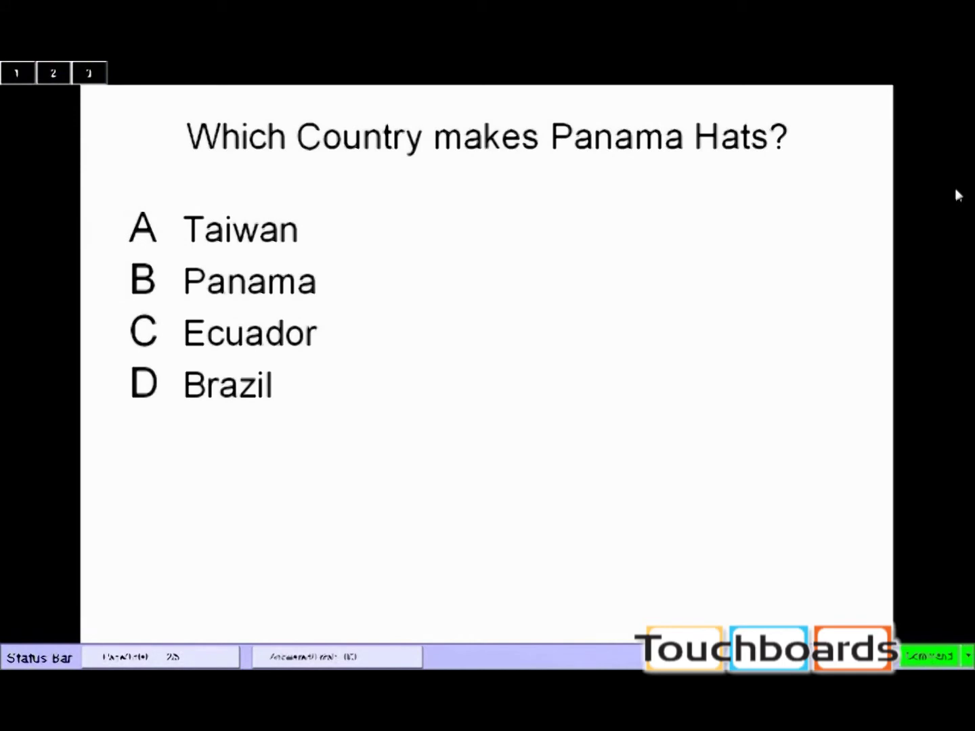
{"action": "key", "text": "Right"}
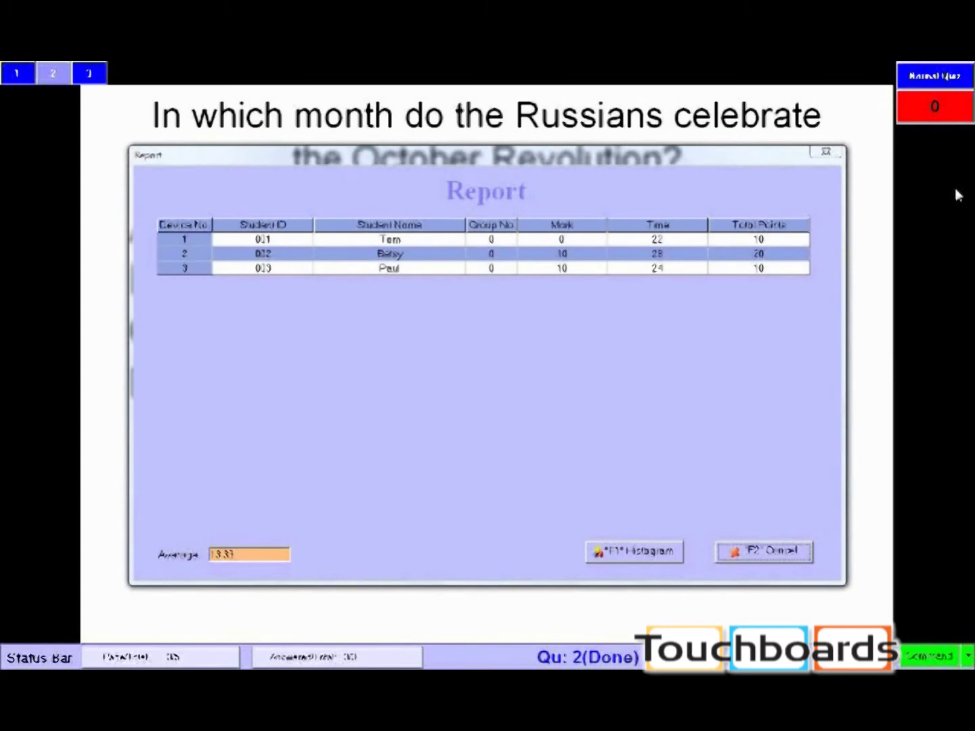
{"action": "key", "text": "F1"}
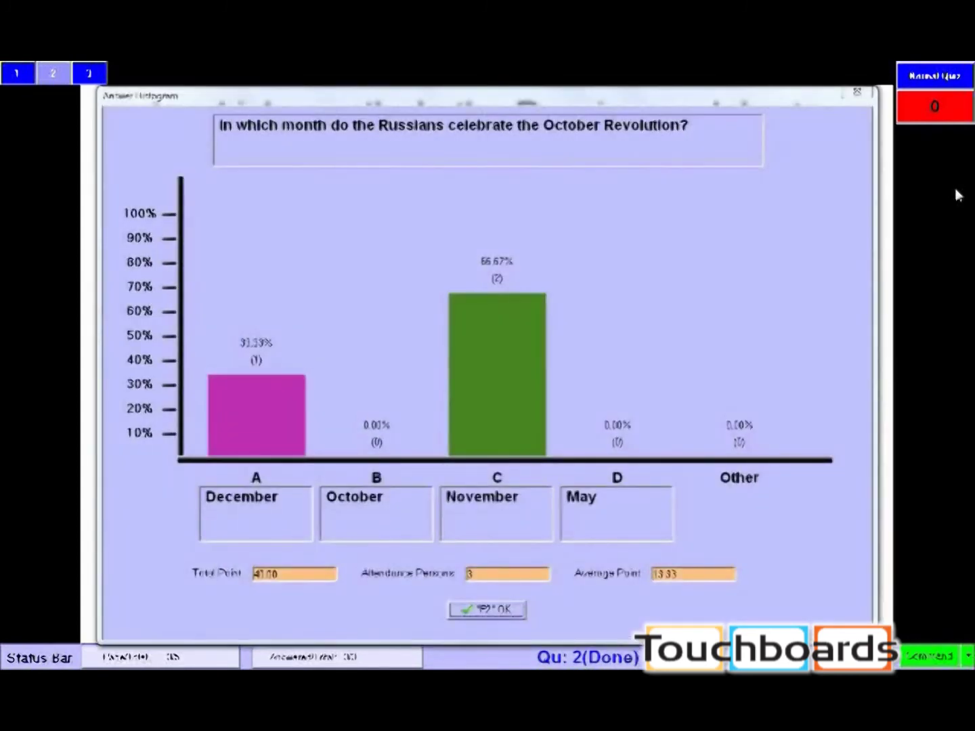
{"action": "key", "text": "F2"}
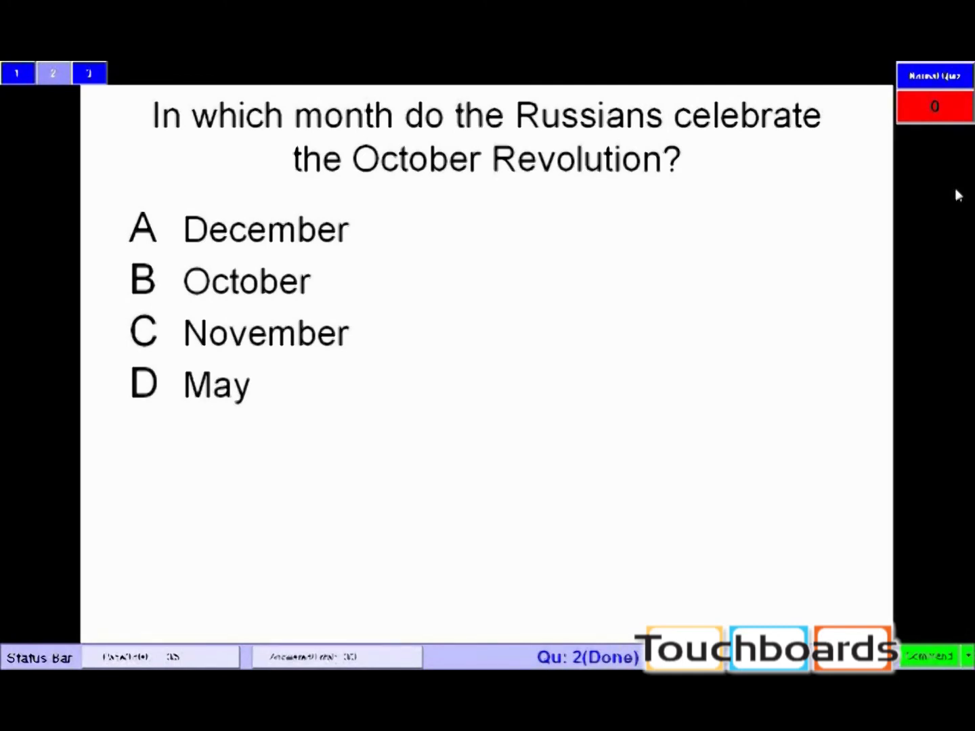
Step: Exit the quiz activity, confirm the exit, and answer the save-activity prompt
{"action": "key", "text": "Escape"}
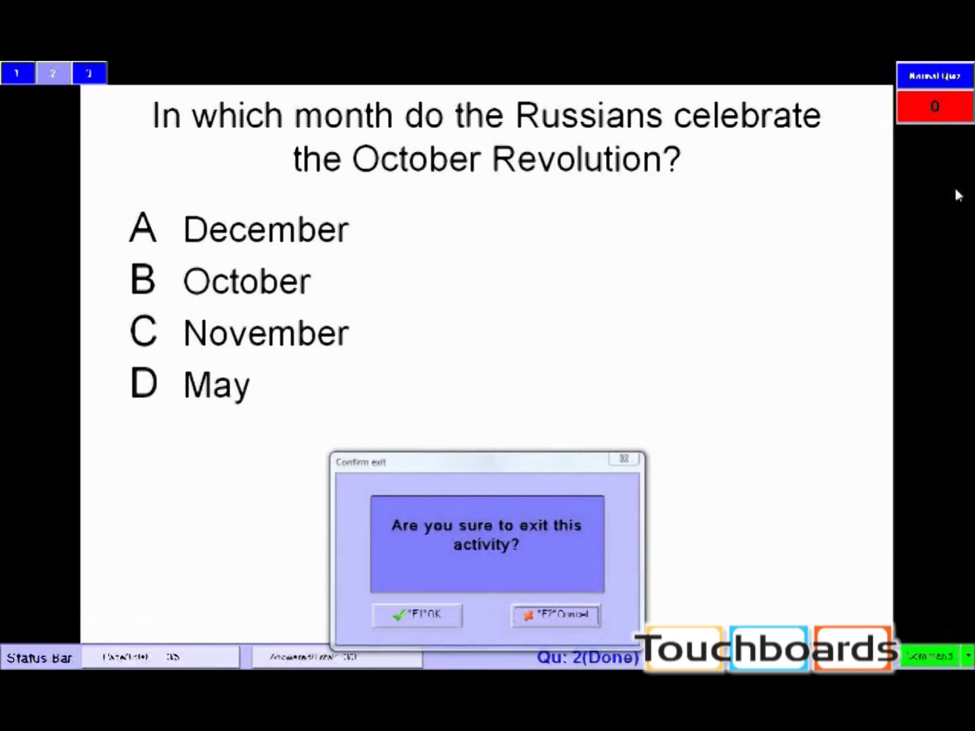
{"action": "key", "text": "F1"}
{"action": "key", "text": "F2"}
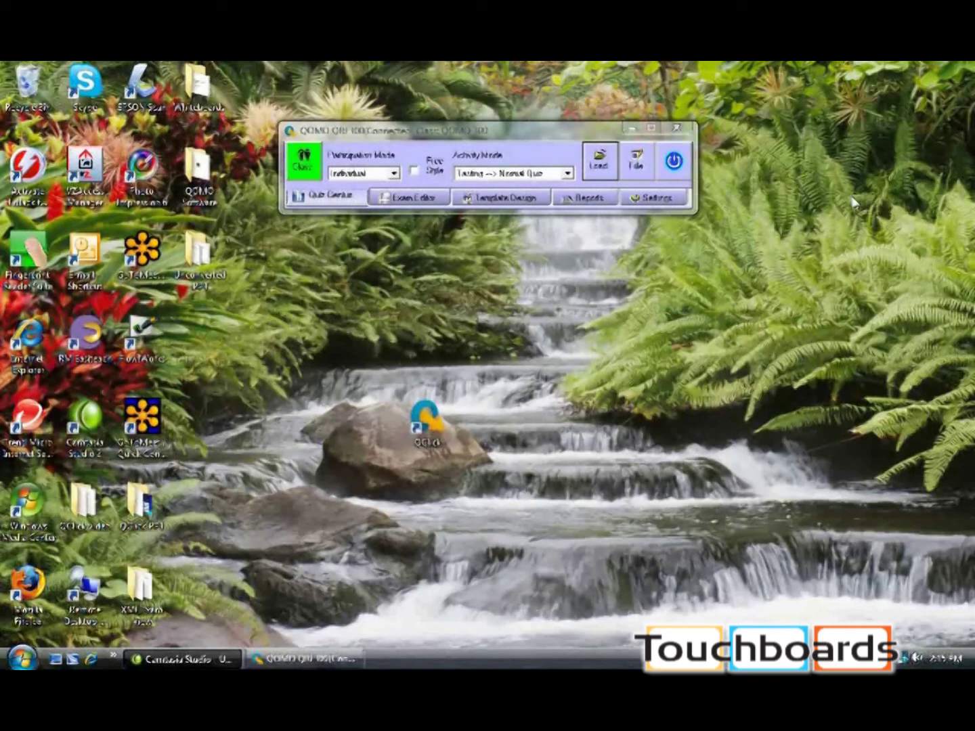
Step: In the Reports tab's report generator, choose the Results by participants' responses report
{"action": "left_click", "coordinate": [587, 198]}
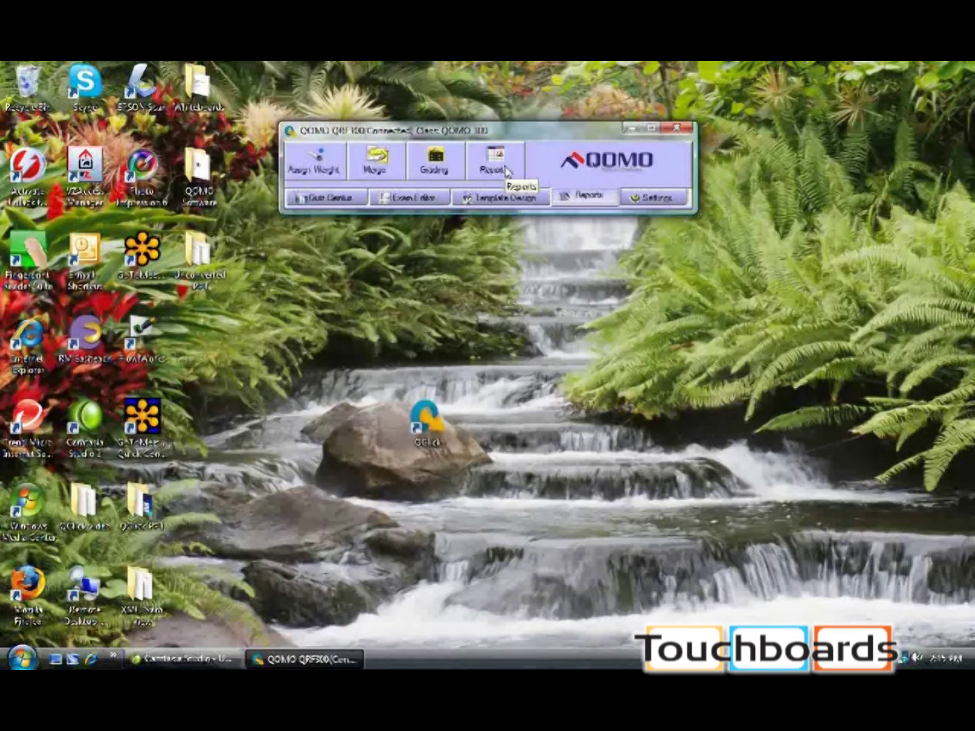
{"action": "left_click", "coordinate": [497, 162]}
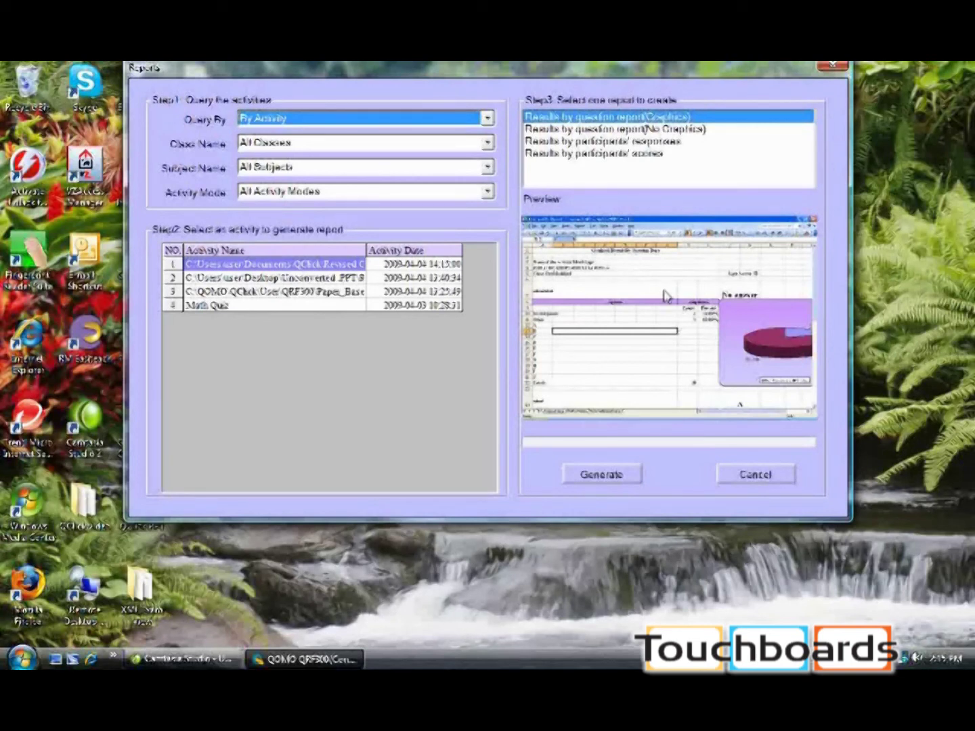
{"action": "left_click", "coordinate": [626, 129]}
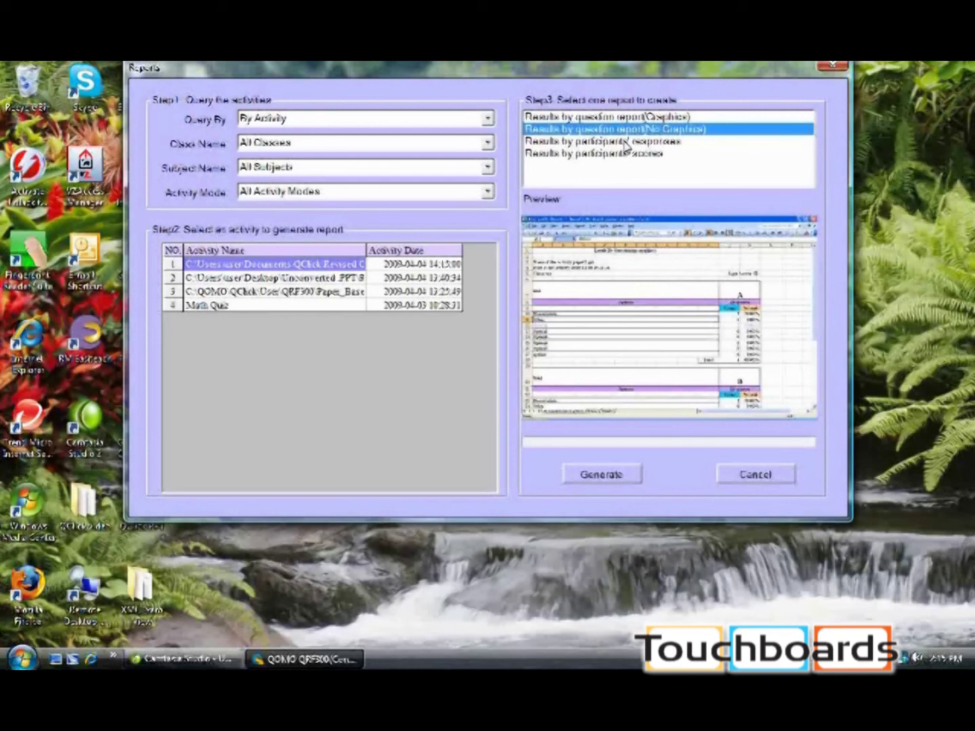
{"action": "left_click", "coordinate": [626, 142]}
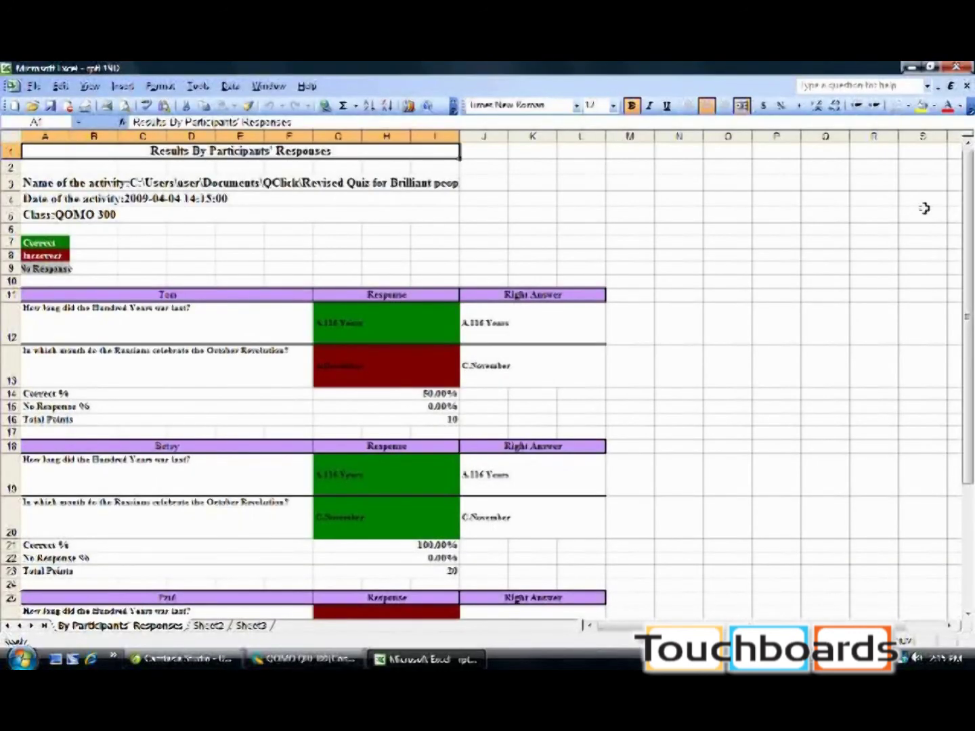
Step: Scroll through the Excel participants' responses report to review each student's answers
{"action": "left_click_drag", "start_coordinate": [970, 211], "coordinate": [972, 292]}
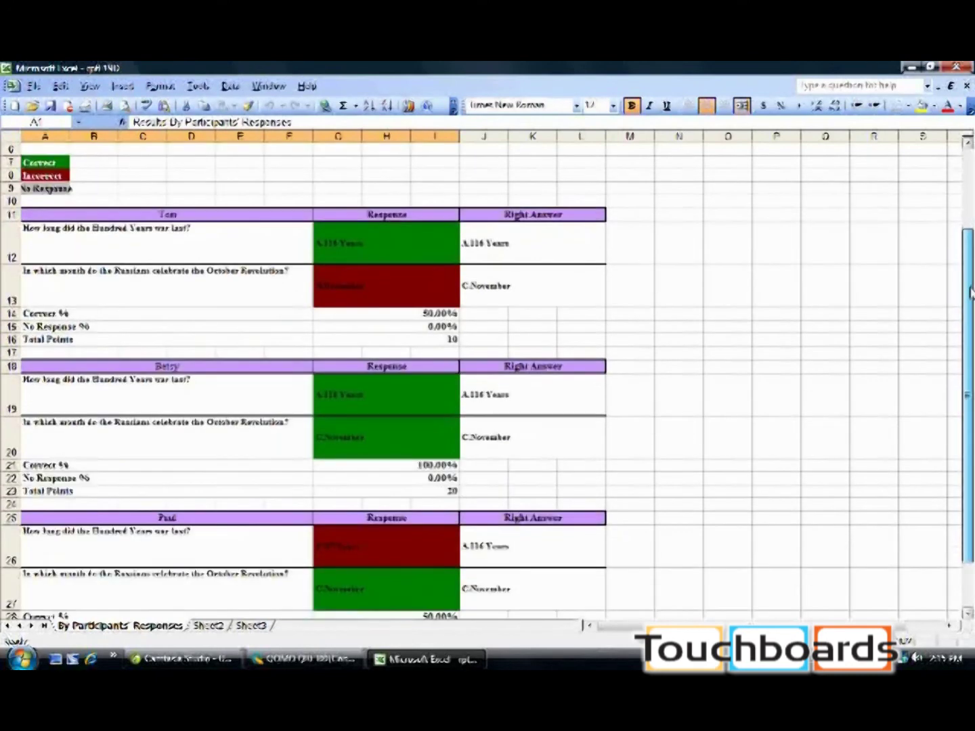